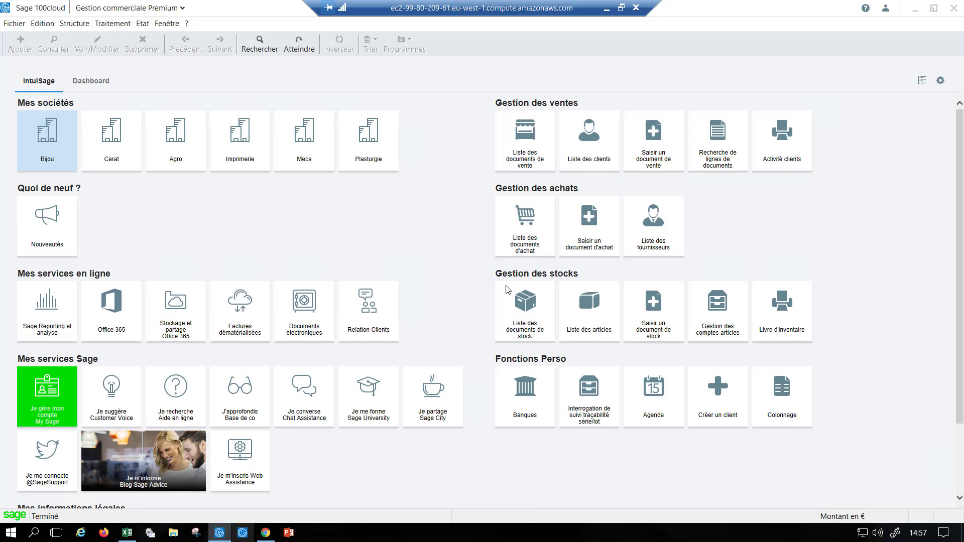
# Look through the supplier list and consult the record of supplier BRELO Breloque S.a.r.l, closing both without changes
pyautogui.click(646, 246)
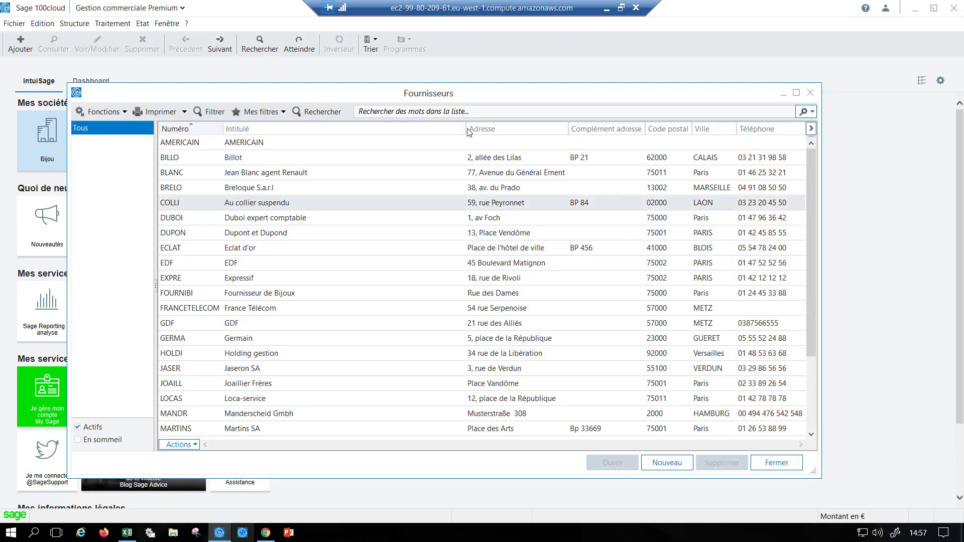
pyautogui.moveTo(494, 95); pyautogui.dragTo(508, 95)
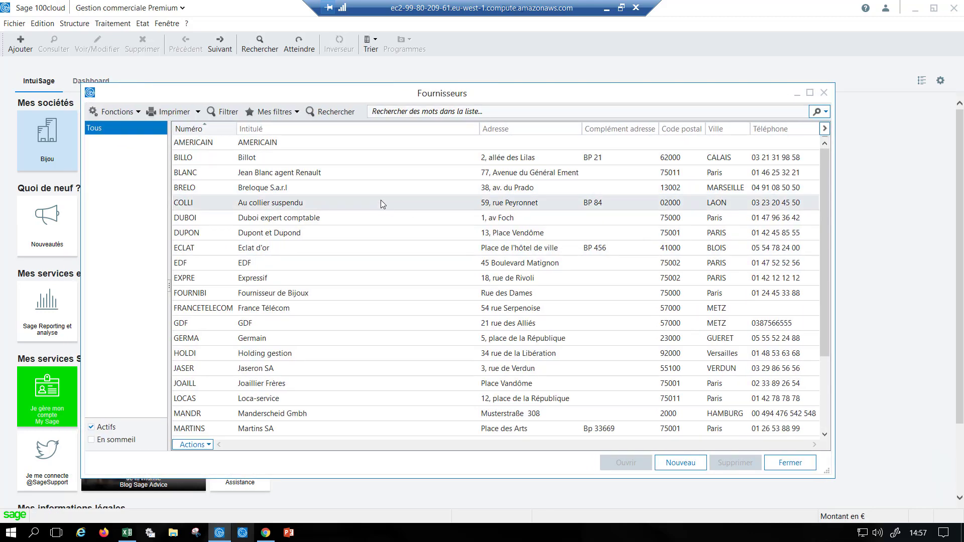
pyautogui.click(267, 177)
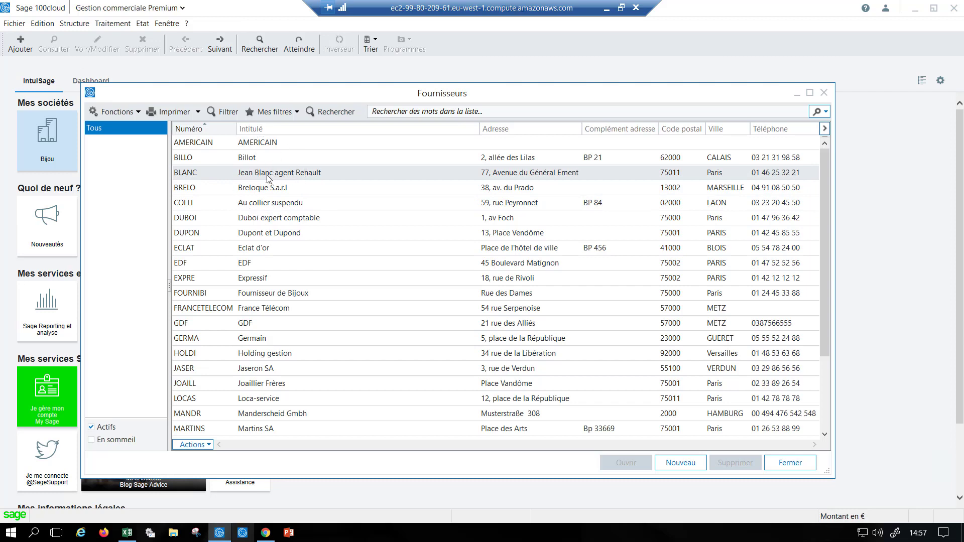
pyautogui.click(509, 193)
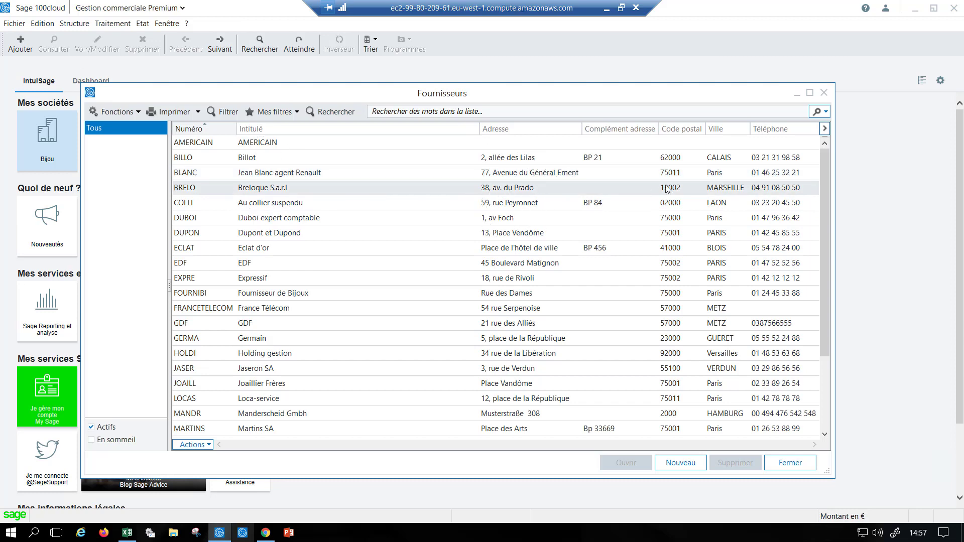
pyautogui.click(757, 188)
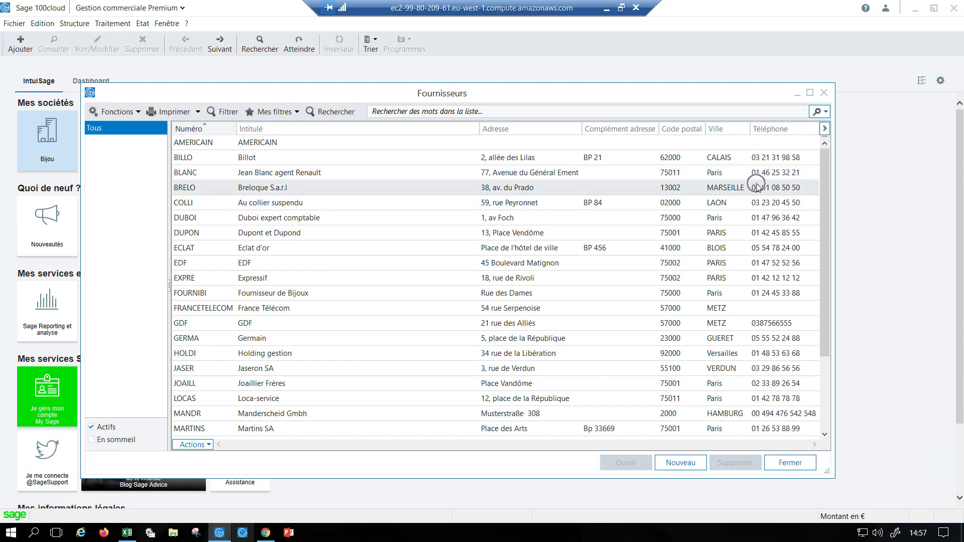
pyautogui.doubleClick(495, 188)
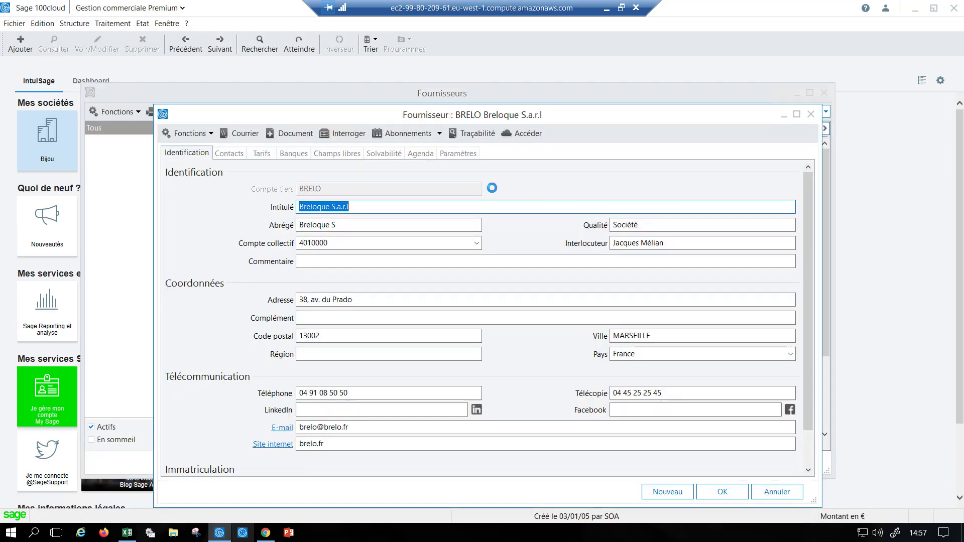
pyautogui.press('Escape')
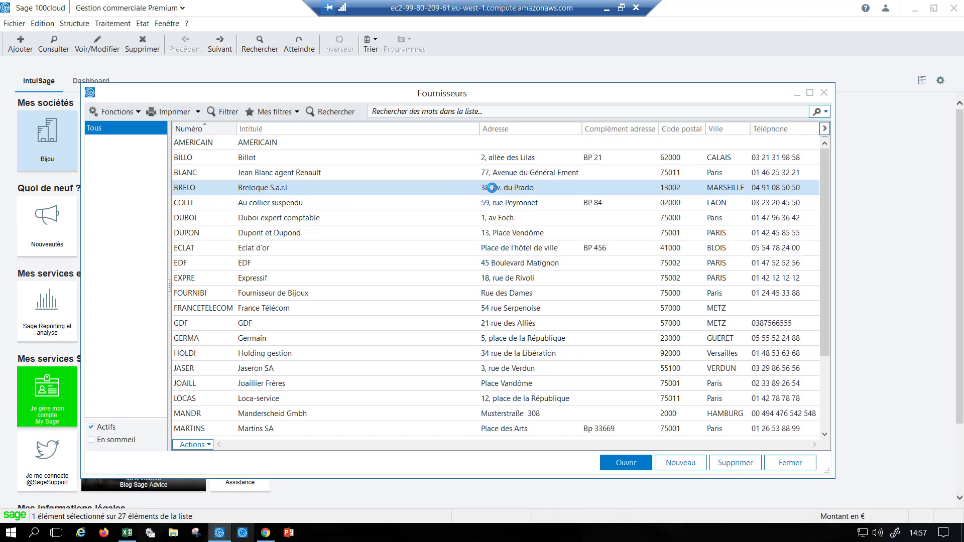
pyautogui.press('Escape')
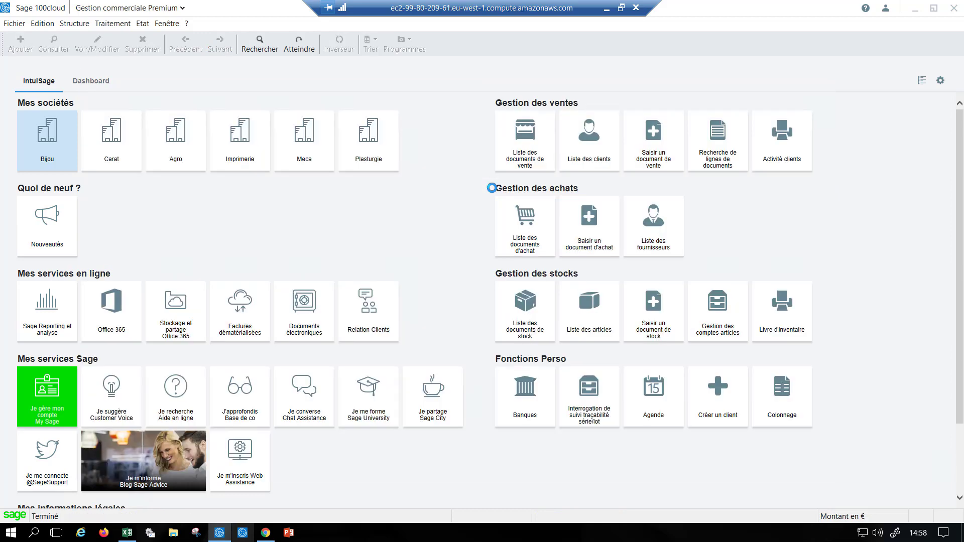
# Create a new purchase document of type Demande d'achat
pyautogui.click(590, 238)
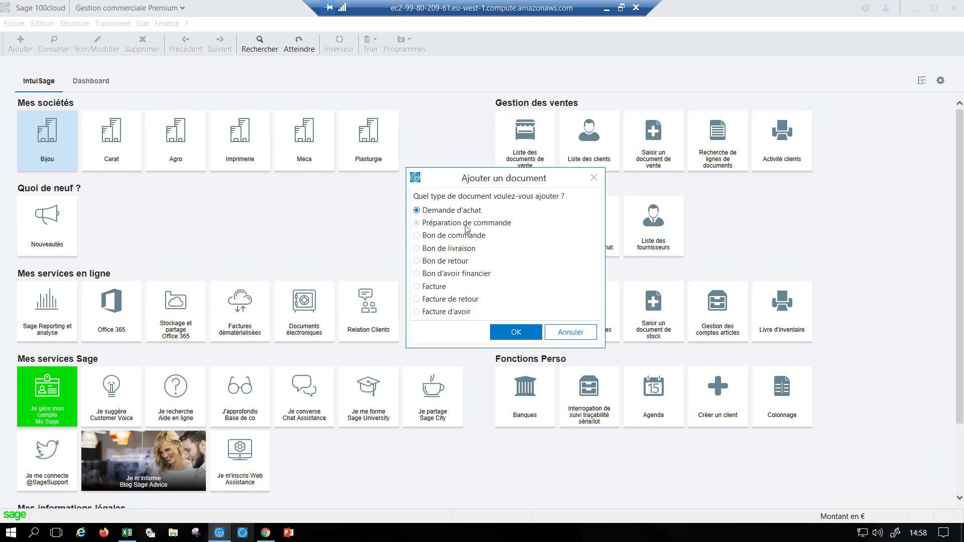
pyautogui.click(461, 236)
pyautogui.click(460, 252)
pyautogui.click(449, 300)
pyautogui.click(451, 312)
pyautogui.click(453, 214)
pyautogui.click(513, 338)
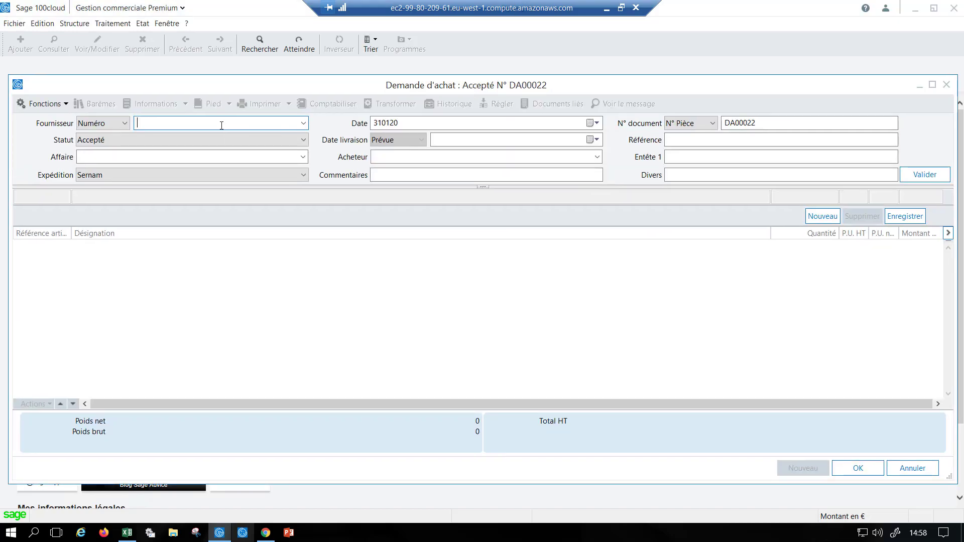
# Set the purchase request's supplier to BILLO and its reference to REF CHANTIER
pyautogui.click(221, 125)
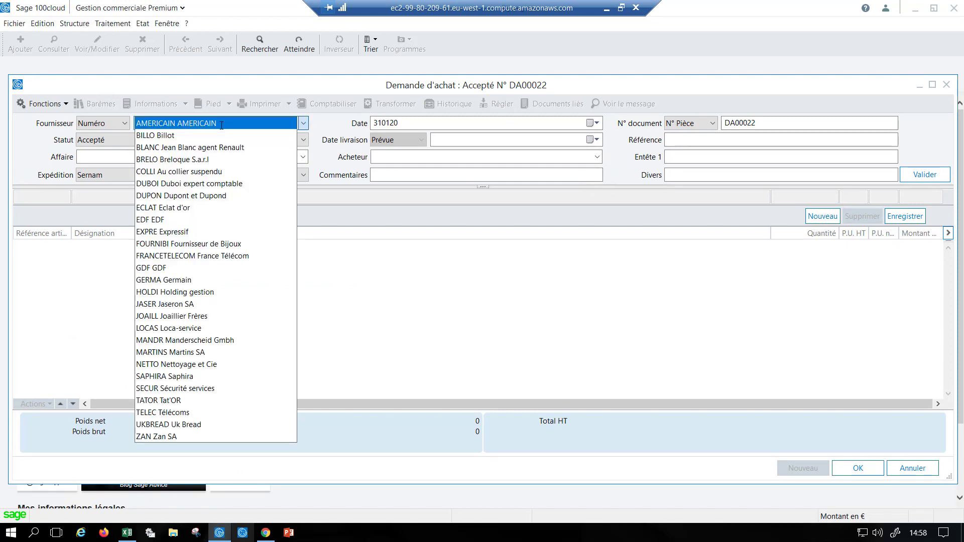
pyautogui.press('Down')
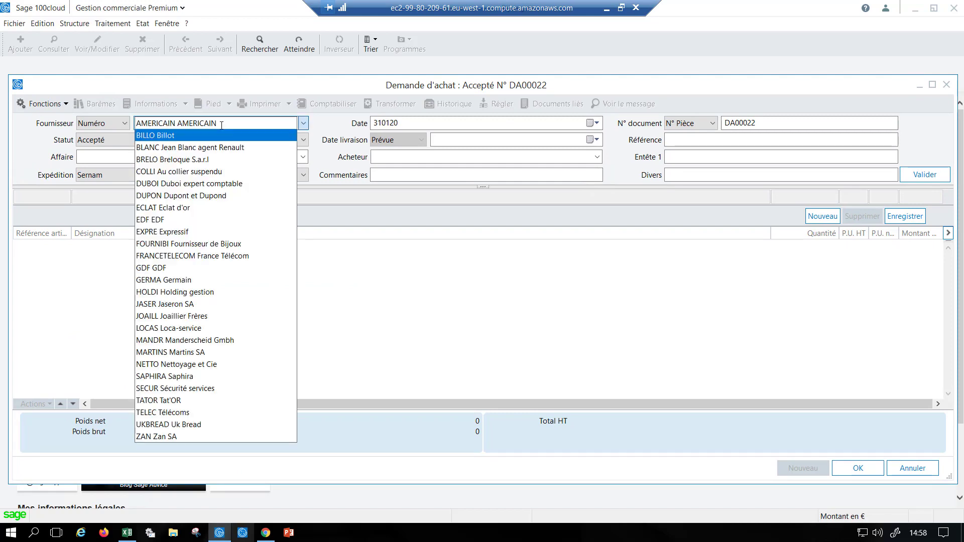
pyautogui.press('Return')
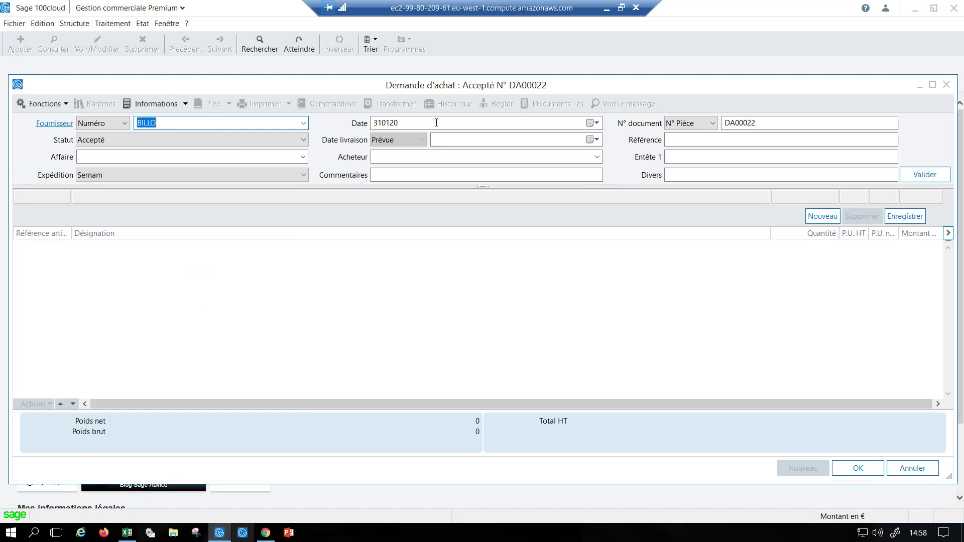
pyautogui.click(372, 124)
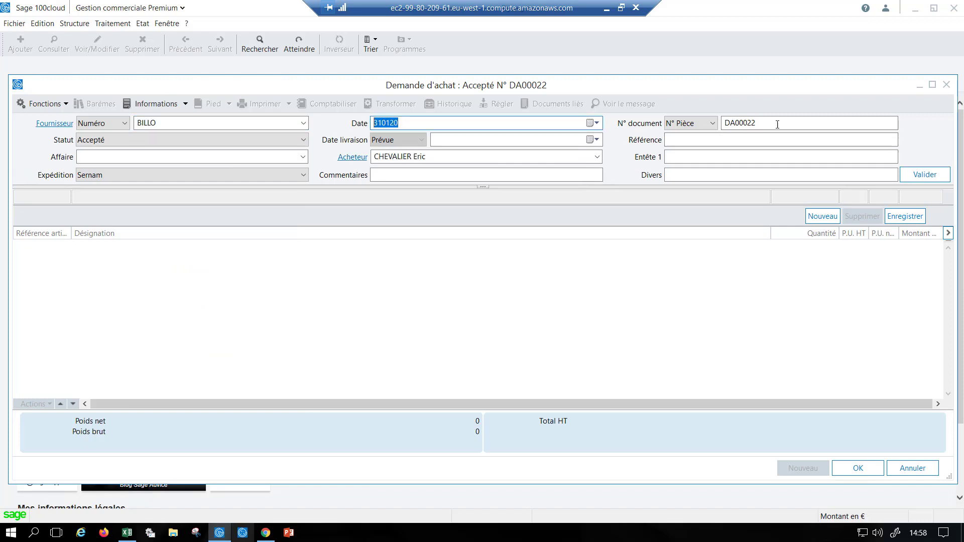
pyautogui.doubleClick(738, 129)
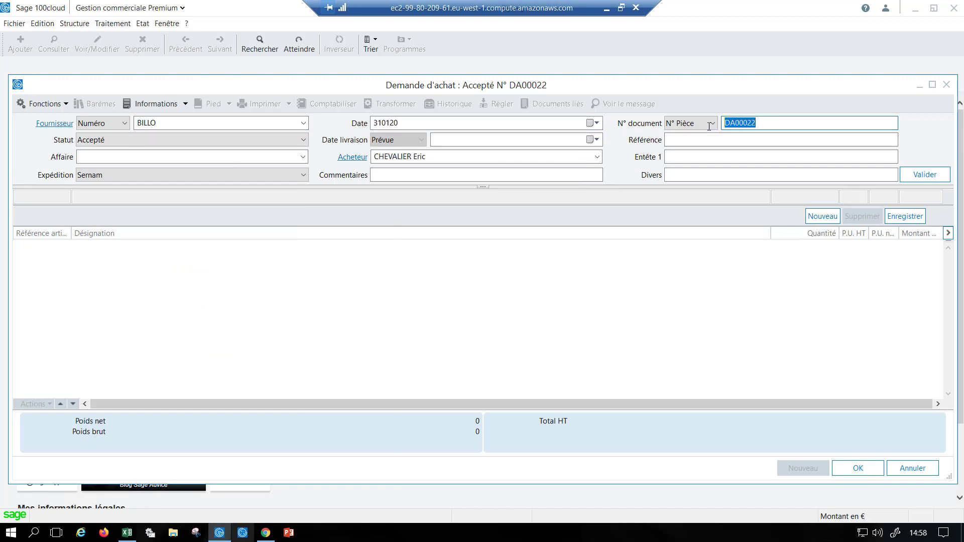
pyautogui.click(679, 140)
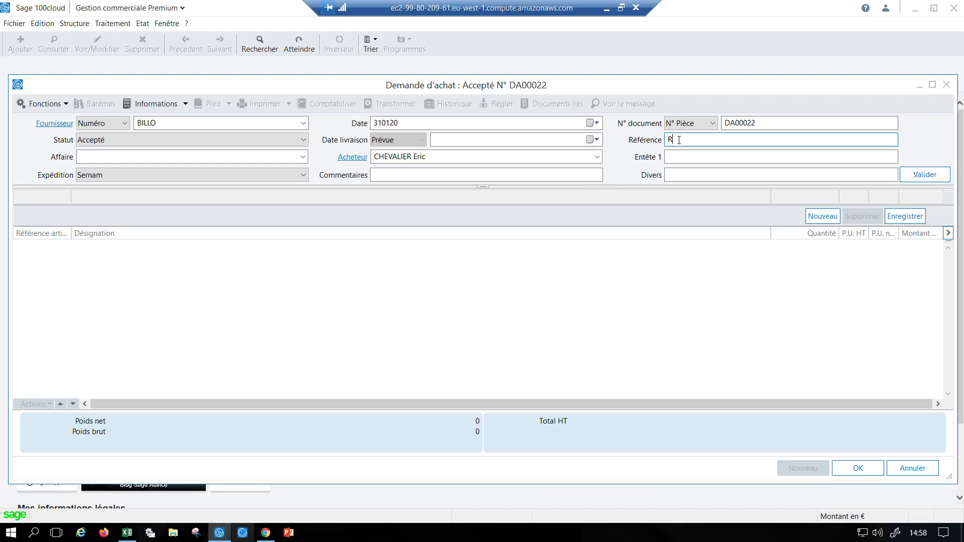
pyautogui.write('REF CHANTIER')
# Consult the assigned buyer's record and set the request's Affaire to 921SI1 Direction commerciale
pyautogui.click(364, 160)
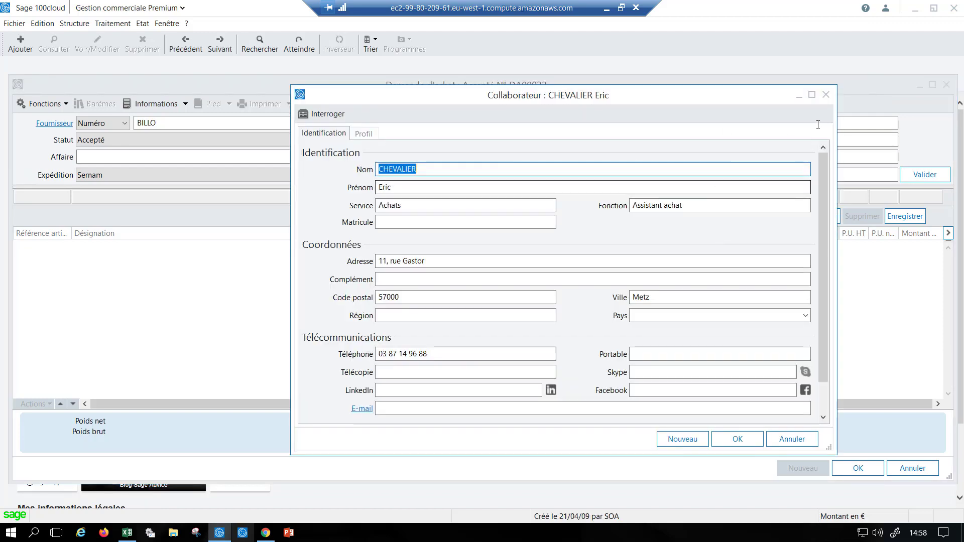
pyautogui.click(825, 95)
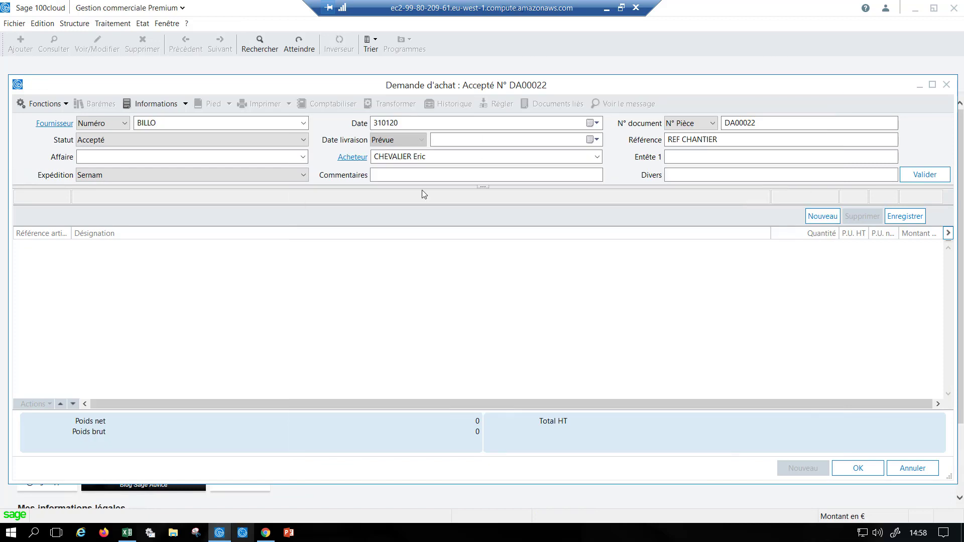
pyautogui.click(271, 158)
pyautogui.click(303, 158)
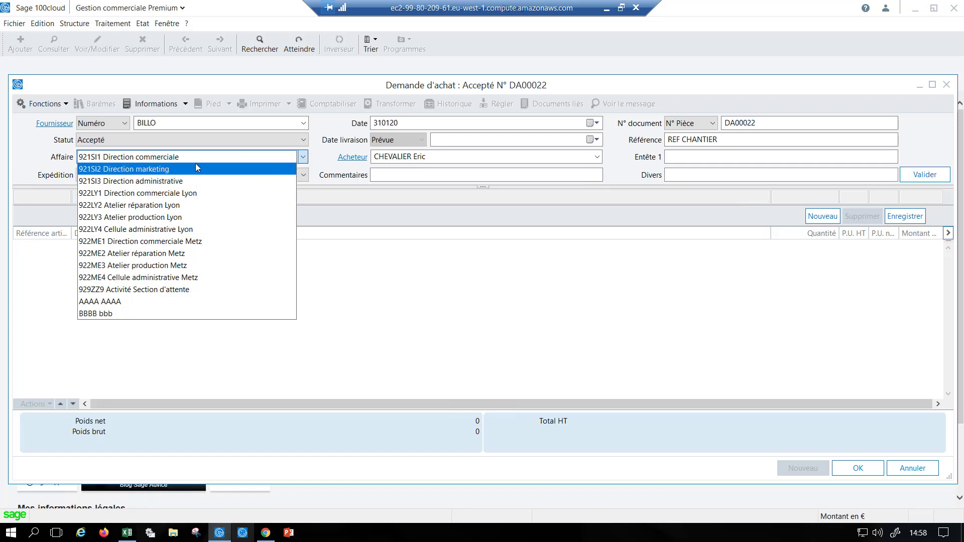
pyautogui.click(156, 159)
pyautogui.press('ctrl')
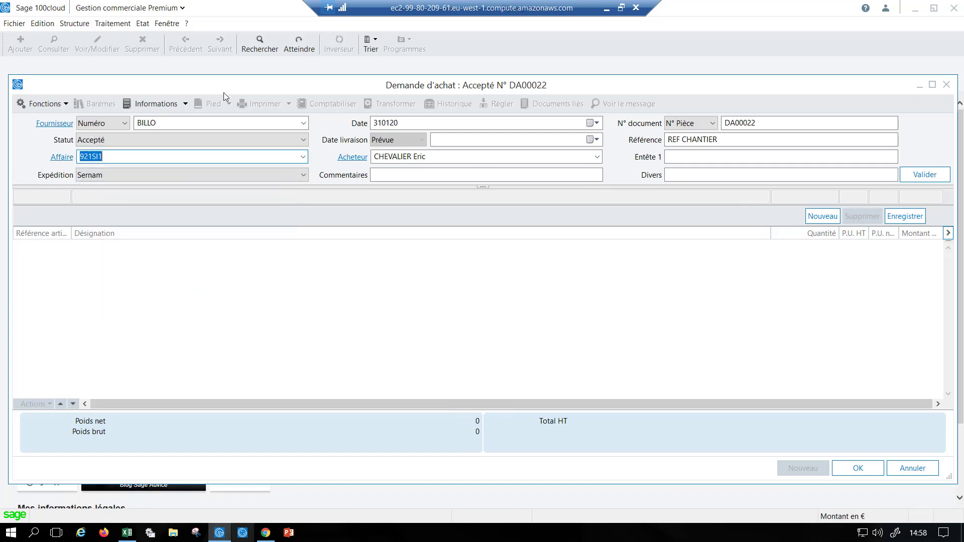
pyautogui.press('ctrl')
# Validate the purchase request's header so that article lines can be entered
pyautogui.click(444, 159)
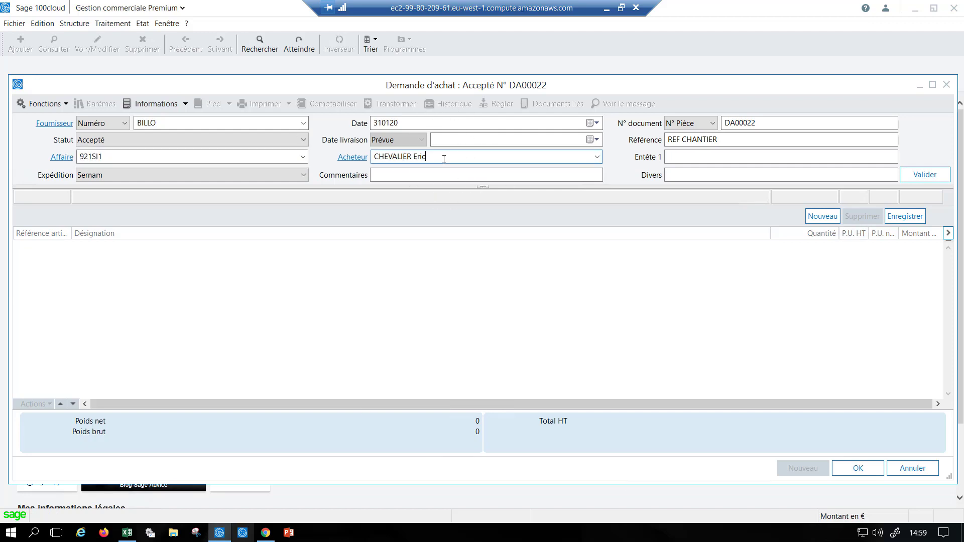
pyautogui.press('ctrl')
pyautogui.press('ctrl')
pyautogui.press('ctrl')
pyautogui.press('Return')
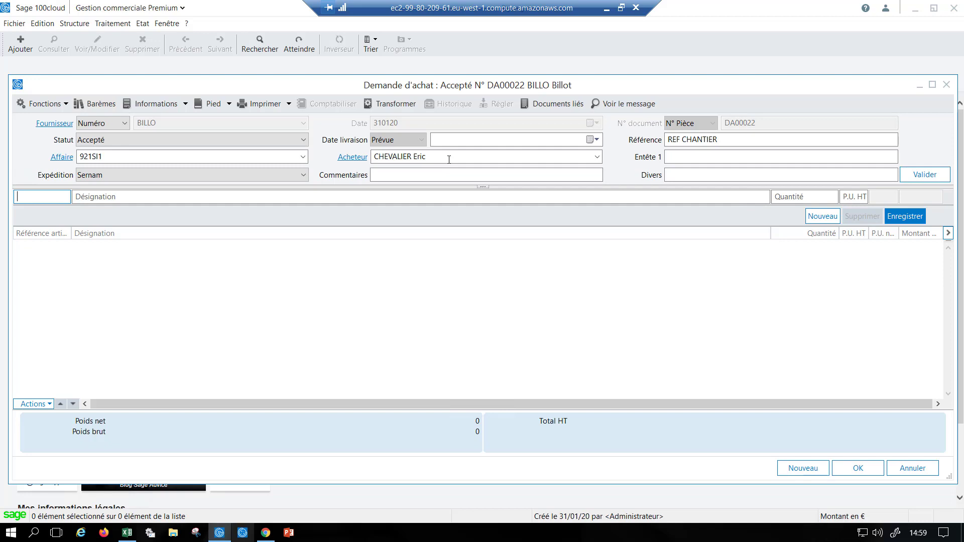
# Add a line for the ART_DEMO article (Article de démonstration) with a quantity of 100
pyautogui.write('ART')
pyautogui.press('Tab')
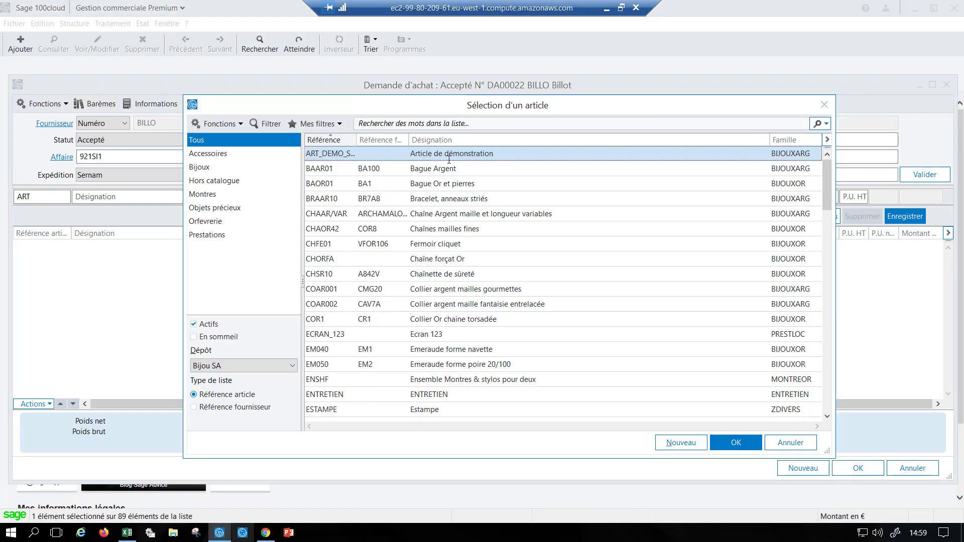
pyautogui.doubleClick(448, 159)
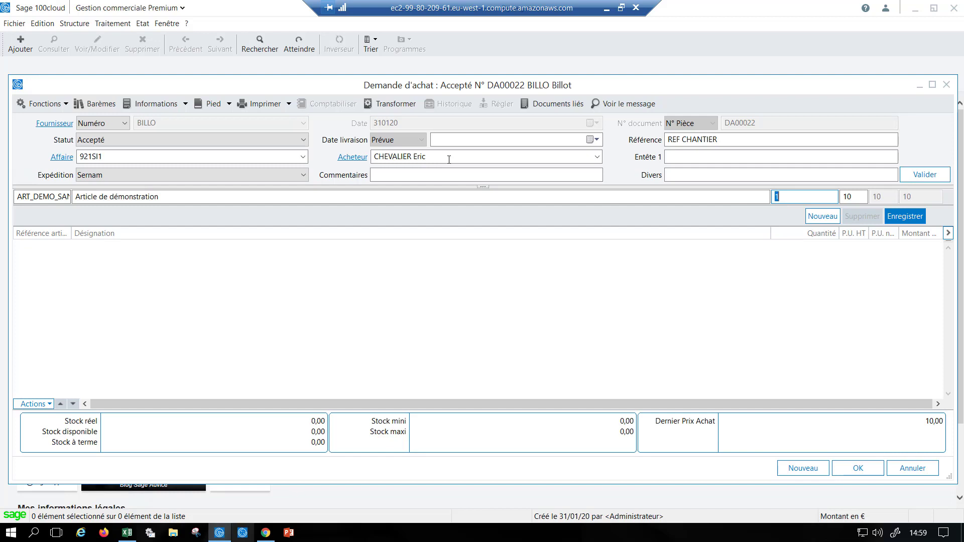
pyautogui.write('100')
pyautogui.press('Return')
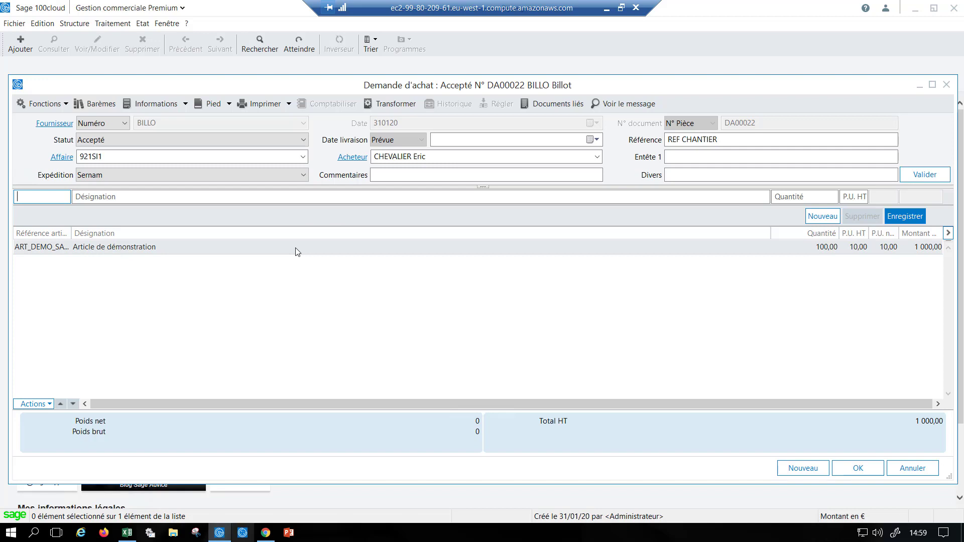
# Select the articles BAAR01, BAOR01, CHFE01, COAR001, EM040 and ENTRETIEN together in the article selection list
pyautogui.press('Tab')
pyautogui.click(338, 189)
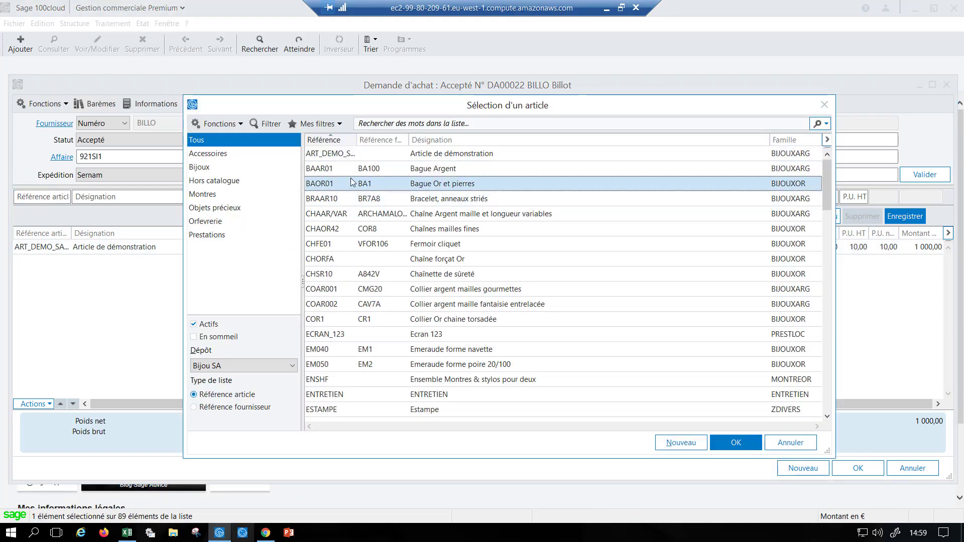
pyautogui.keyDown('ctrl'); pyautogui.click(353, 171); pyautogui.keyUp('ctrl')
pyautogui.keyDown('ctrl'); pyautogui.click(431, 244); pyautogui.keyUp('ctrl')
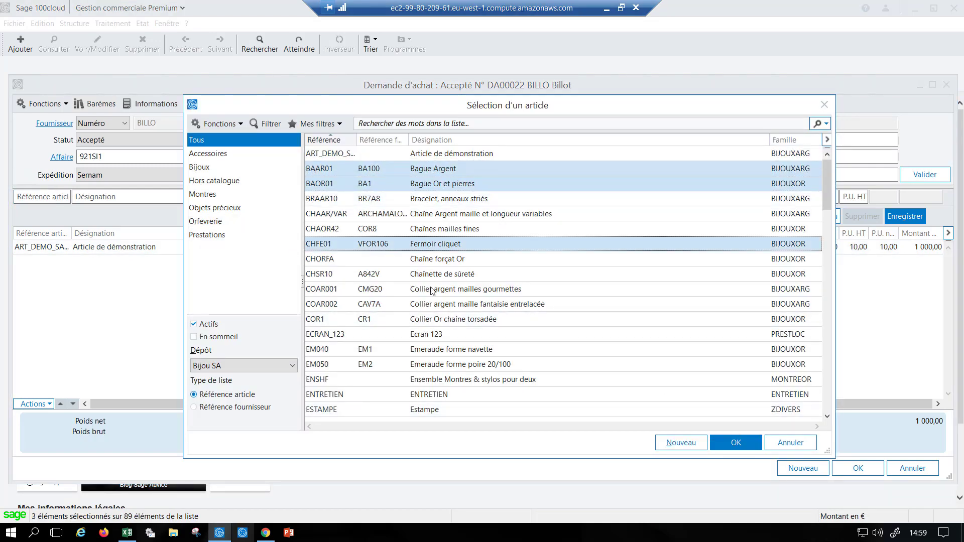
pyautogui.keyDown('ctrl'); pyautogui.click(432, 290); pyautogui.keyUp('ctrl')
pyautogui.keyDown('ctrl'); pyautogui.click(432, 349); pyautogui.keyUp('ctrl')
pyautogui.keyDown('ctrl'); pyautogui.click(432, 395); pyautogui.keyUp('ctrl')
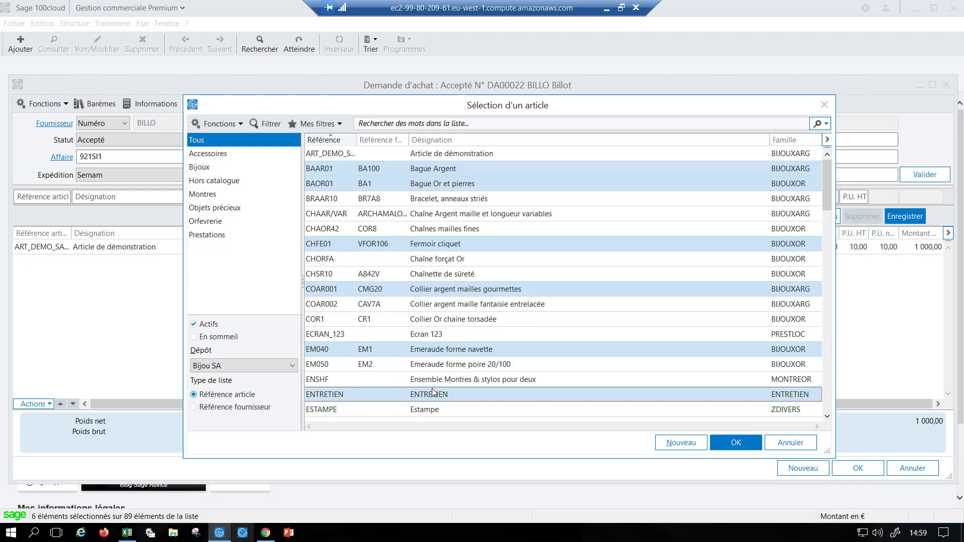
# Browse the article catalogue through Bijoux, Or and Chaînes, and leave the selection without adding an article
pyautogui.click(281, 167)
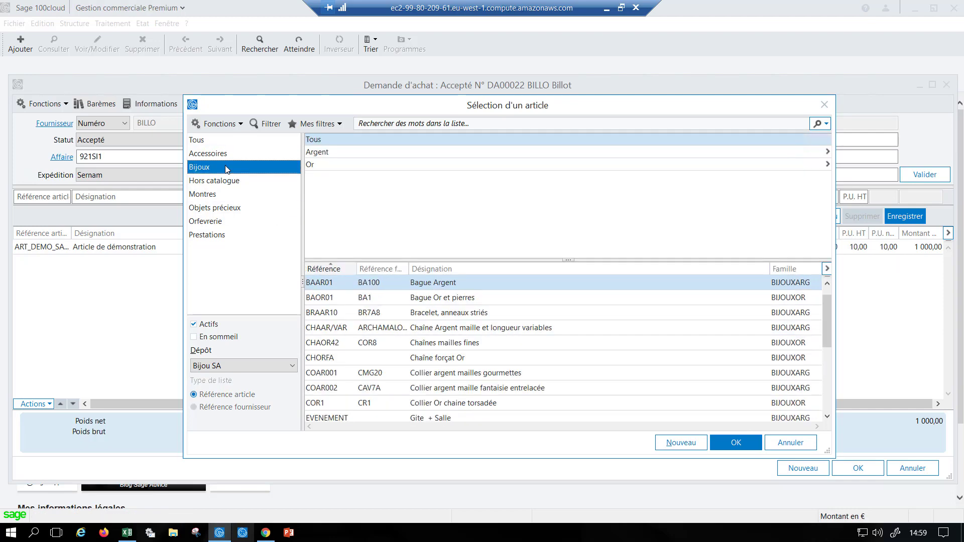
pyautogui.click(321, 165)
pyautogui.click(611, 164)
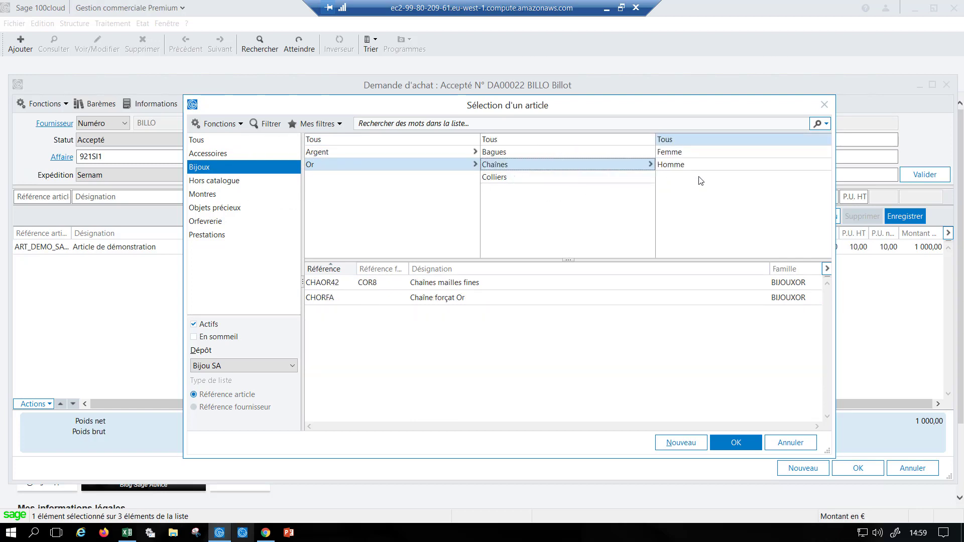
pyautogui.click(824, 104)
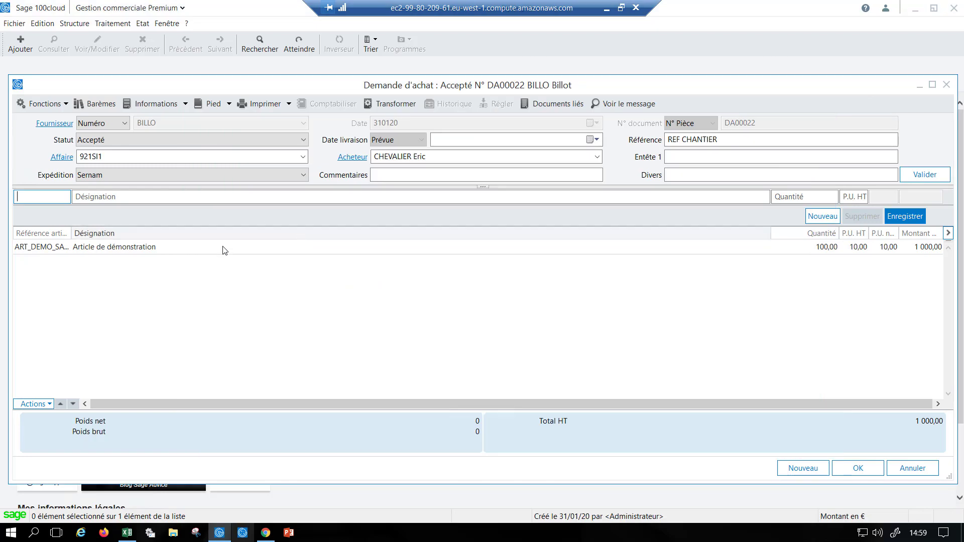
# Consult the list of documents linked to the purchase request and close it
pyautogui.click(152, 229)
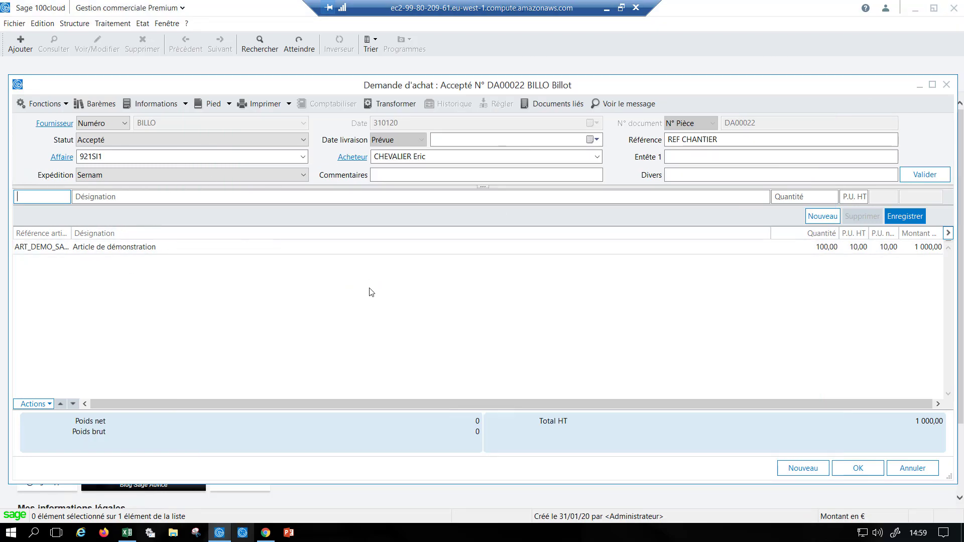
pyautogui.click(570, 107)
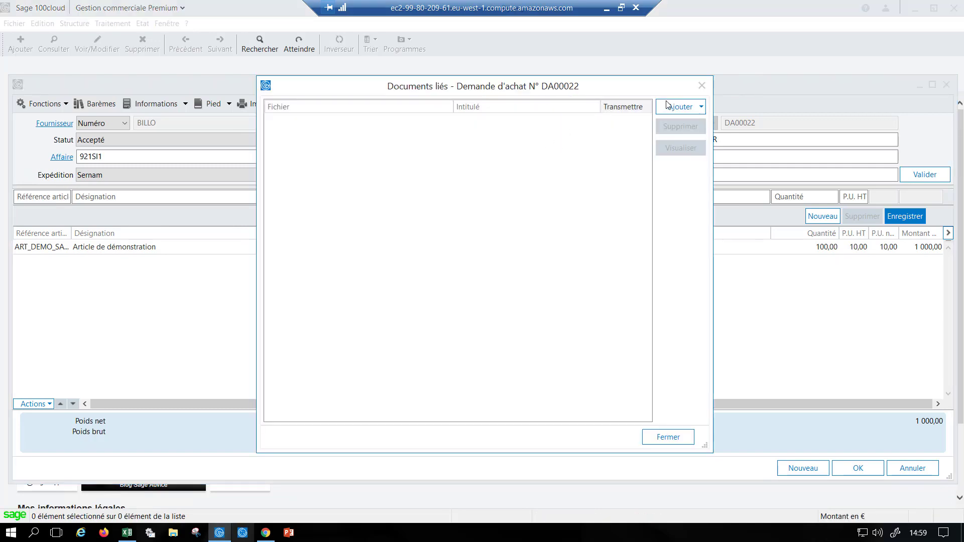
pyautogui.click(701, 86)
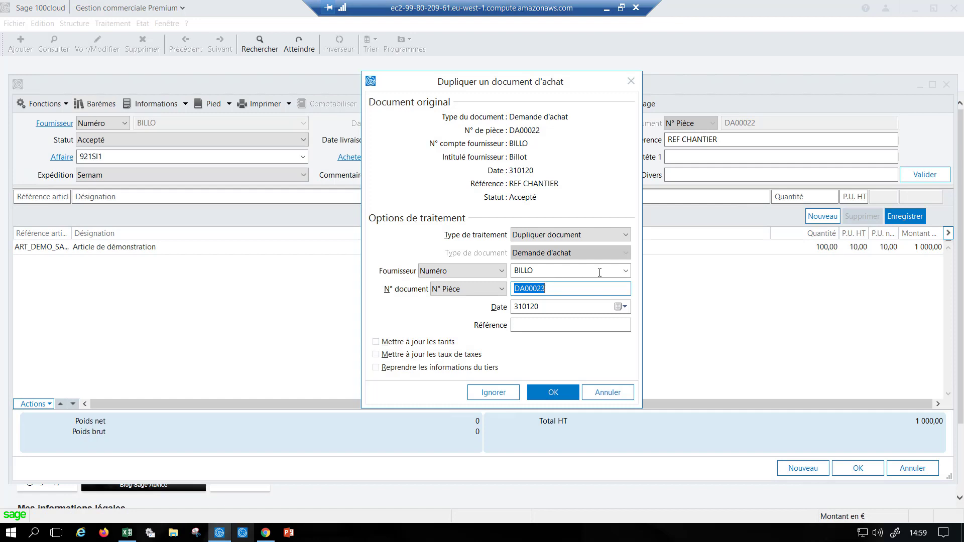
# Consult the suppliers available for duplicating the purchase request, and close the duplication without creating a document
pyautogui.click(626, 271)
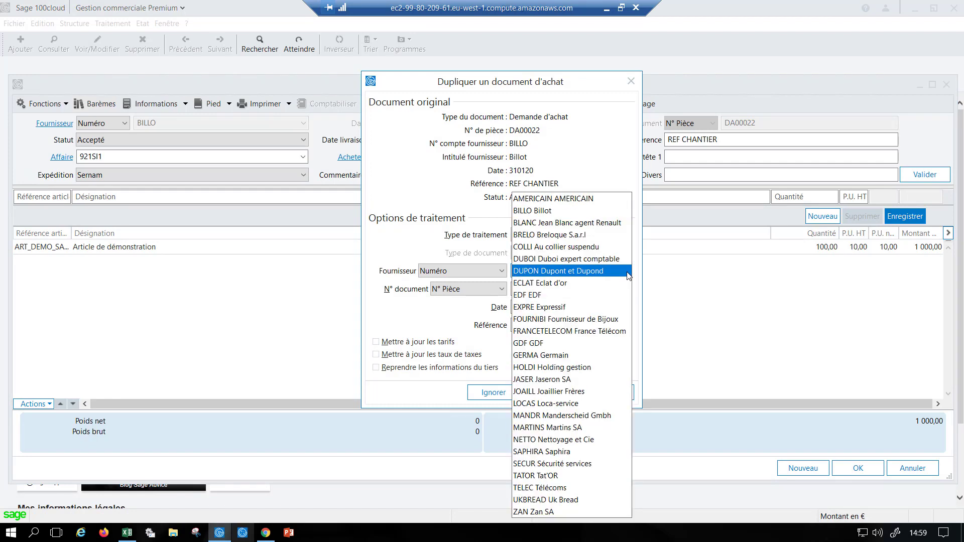
pyautogui.click(466, 256)
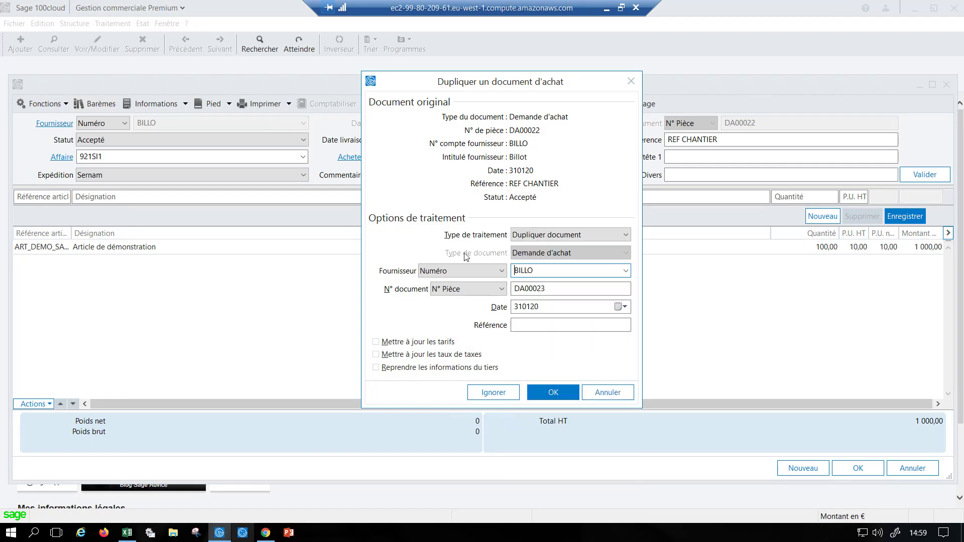
pyautogui.click(629, 82)
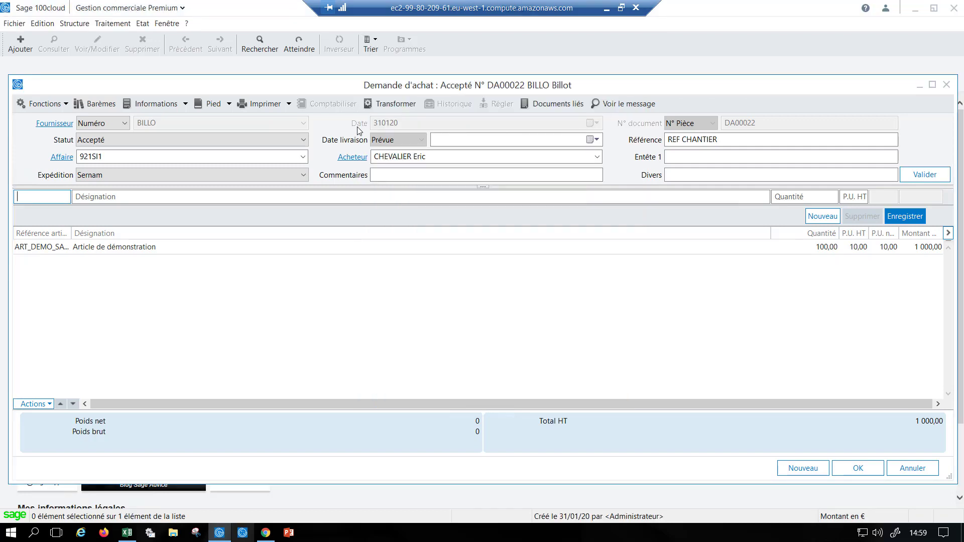
# Transform the purchase request into a purchase order (Bon de commande) and look at its printing and sending options
pyautogui.click(385, 107)
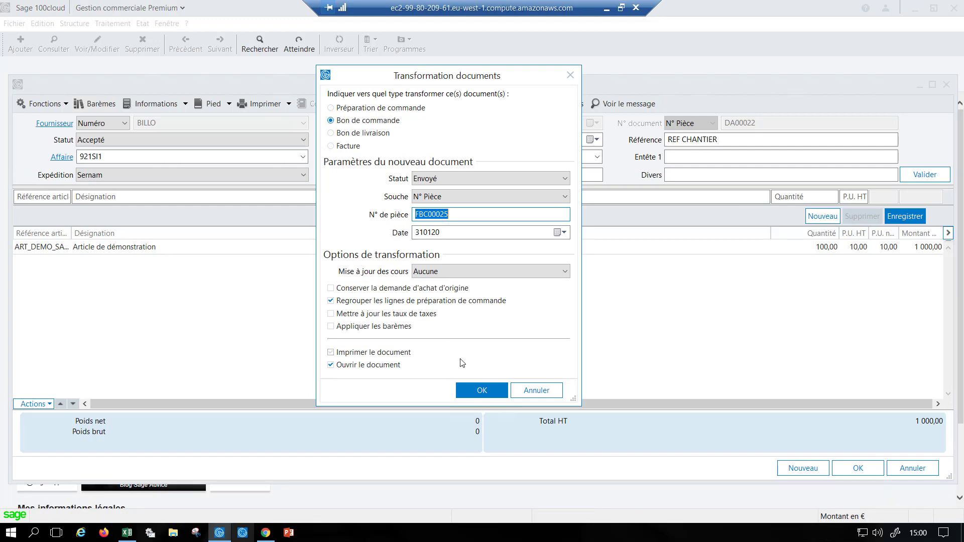
pyautogui.click(470, 390)
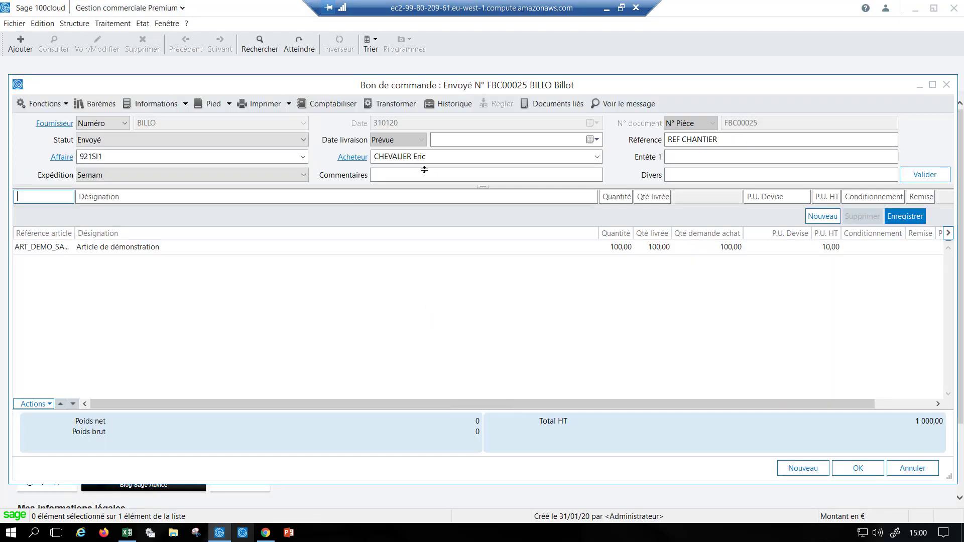
pyautogui.click(289, 103)
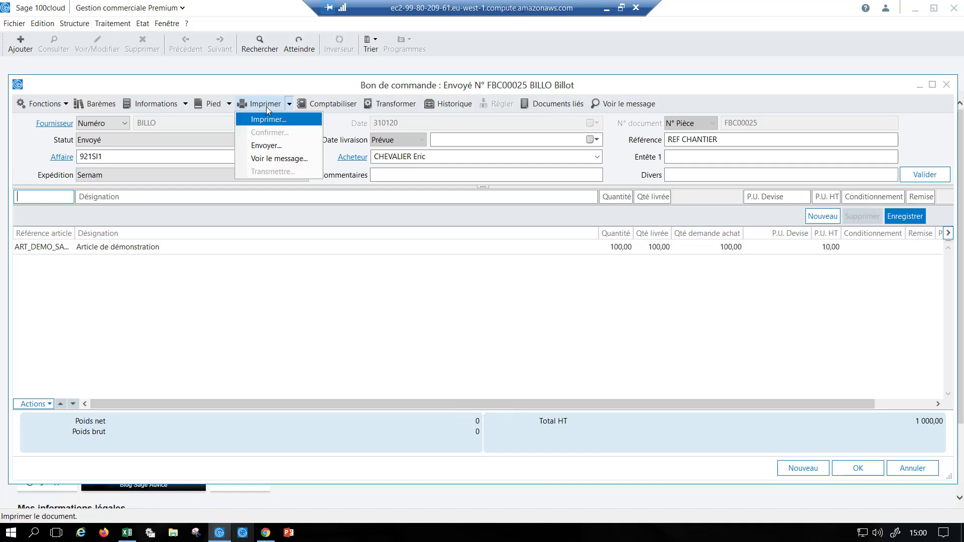
pyautogui.click(273, 89)
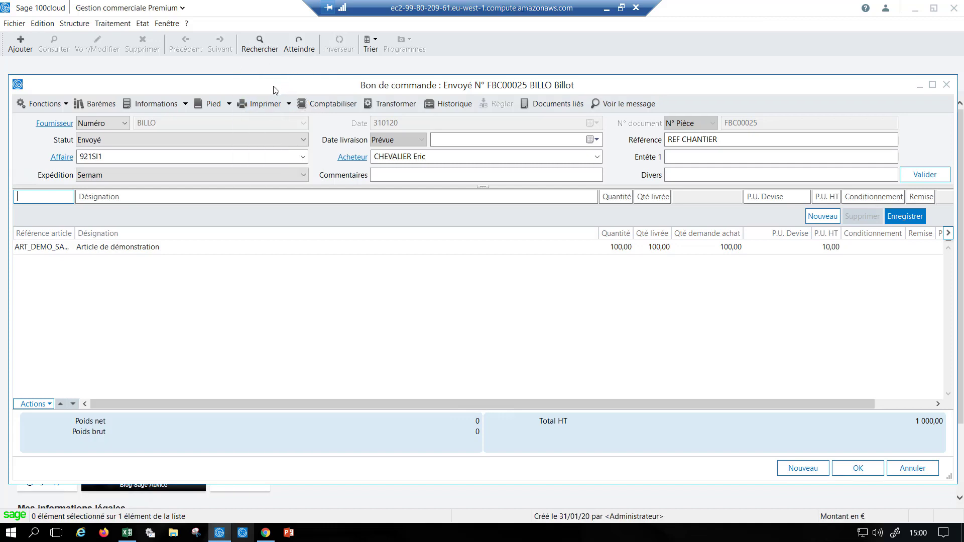
# Transform the purchase order into an invoice (Facture), and consult the history of the invoice's lines
pyautogui.click(397, 104)
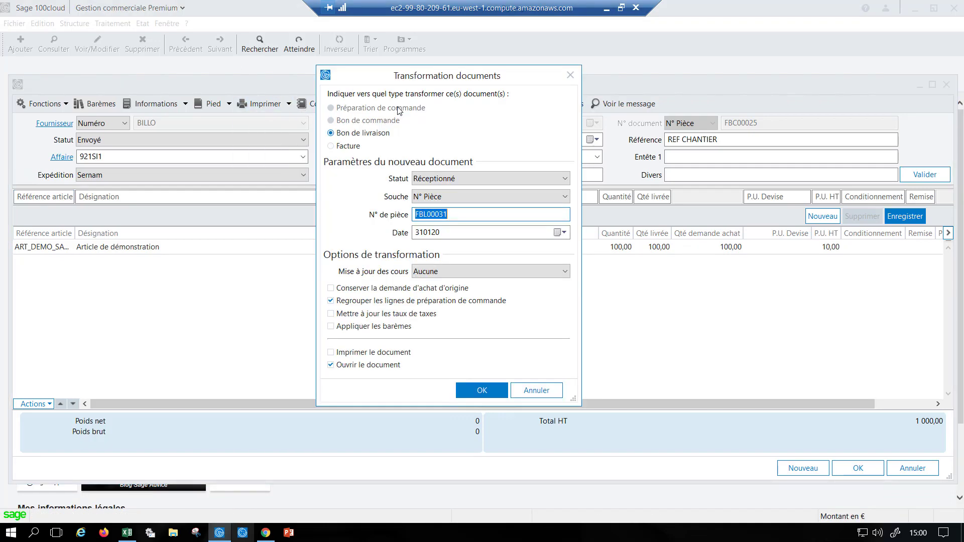
pyautogui.click(360, 135)
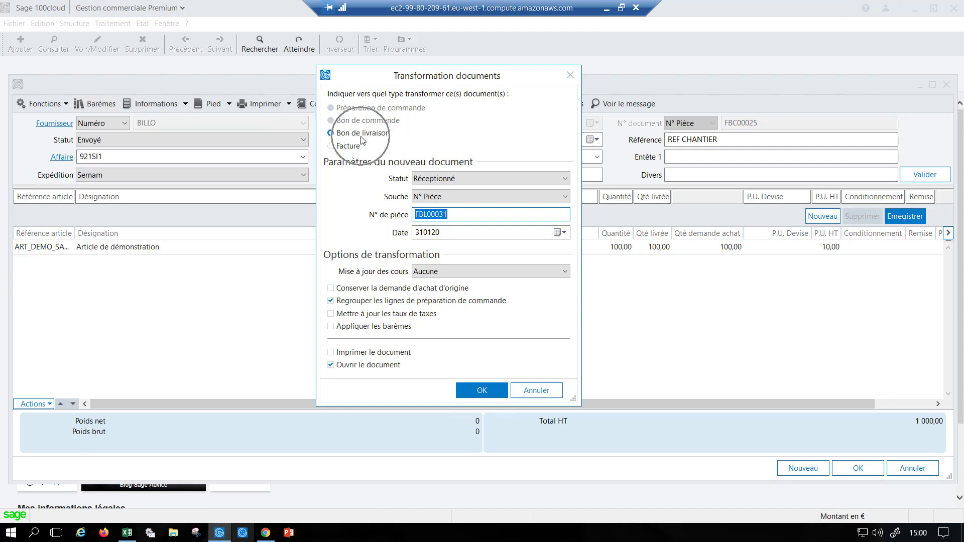
pyautogui.click(350, 148)
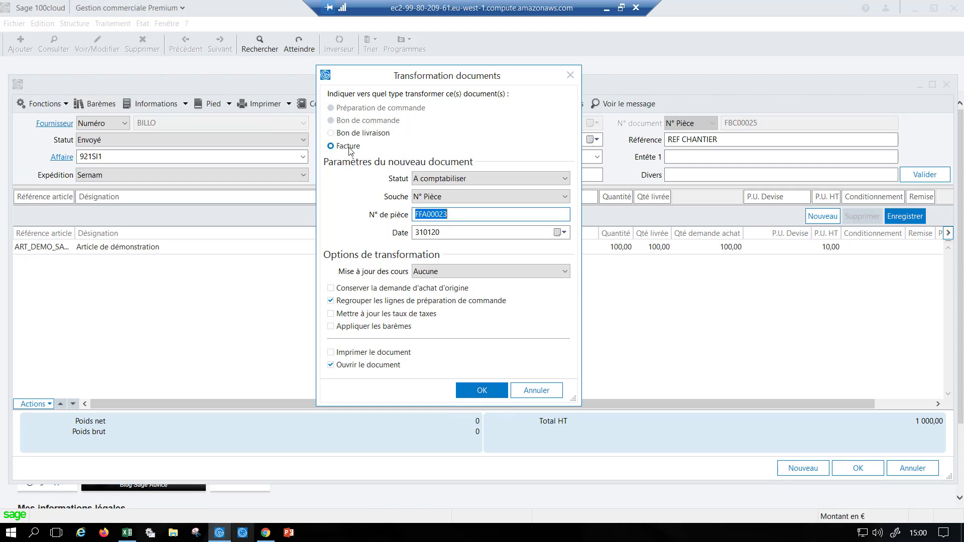
pyautogui.click(474, 394)
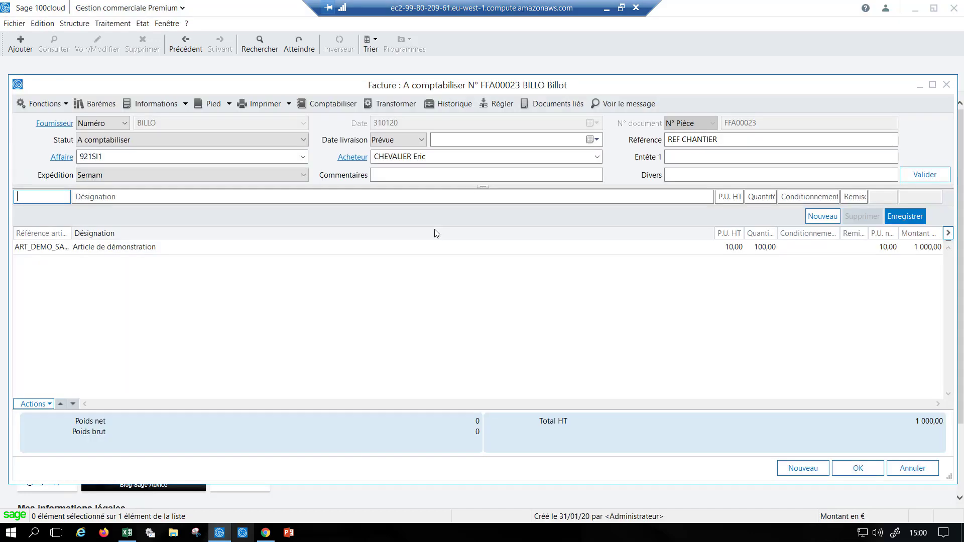
pyautogui.click(449, 107)
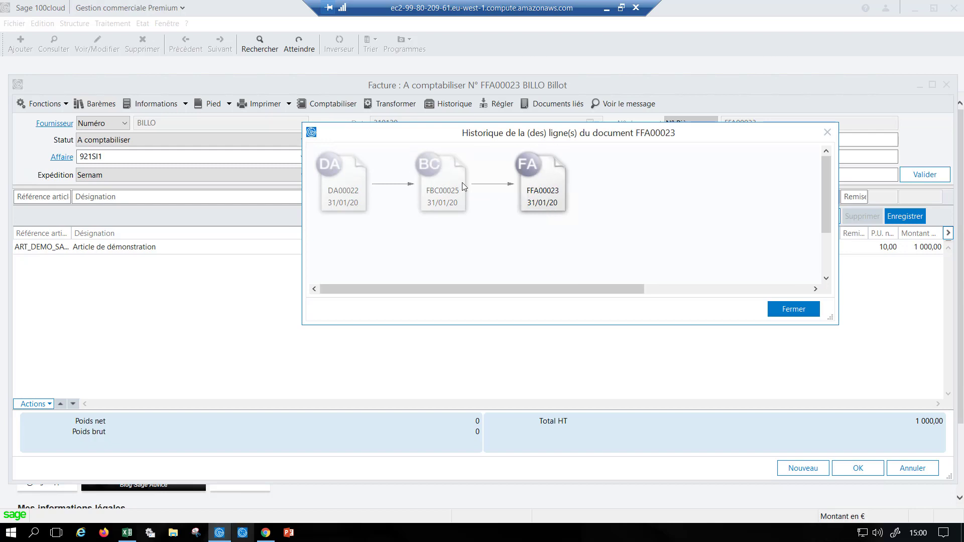
pyautogui.click(827, 133)
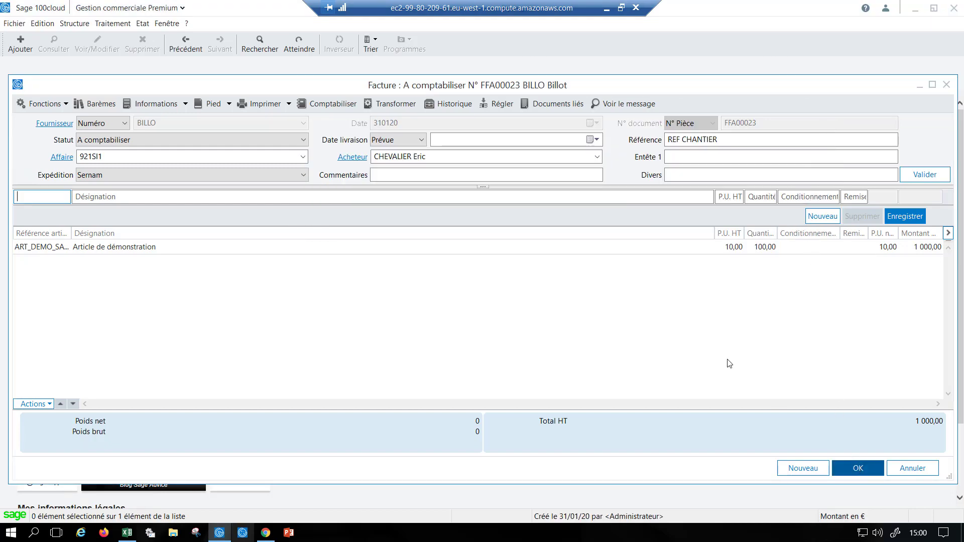
# Print the invoice with the Facture fournisseur.bgc template, sending it to the Office 365 storage space
pyautogui.click(289, 106)
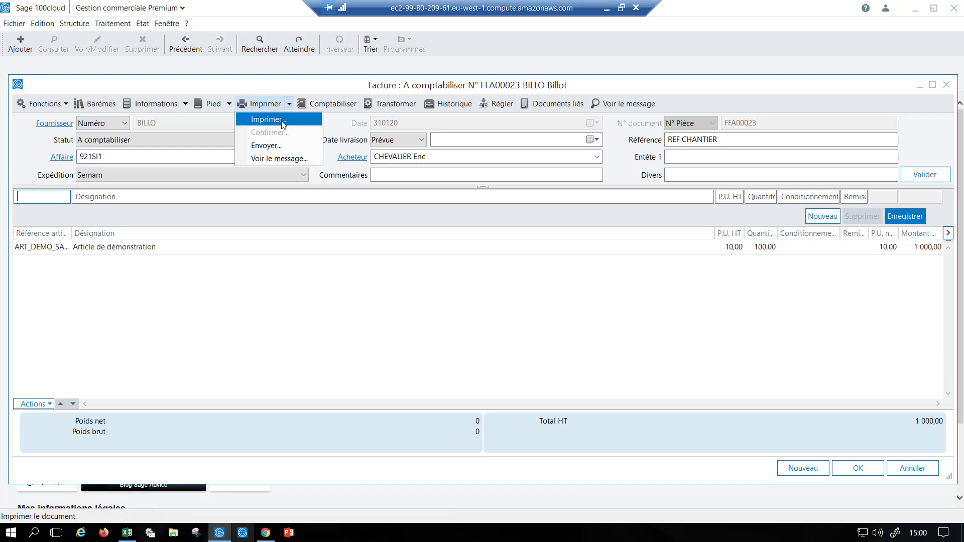
pyautogui.click(283, 120)
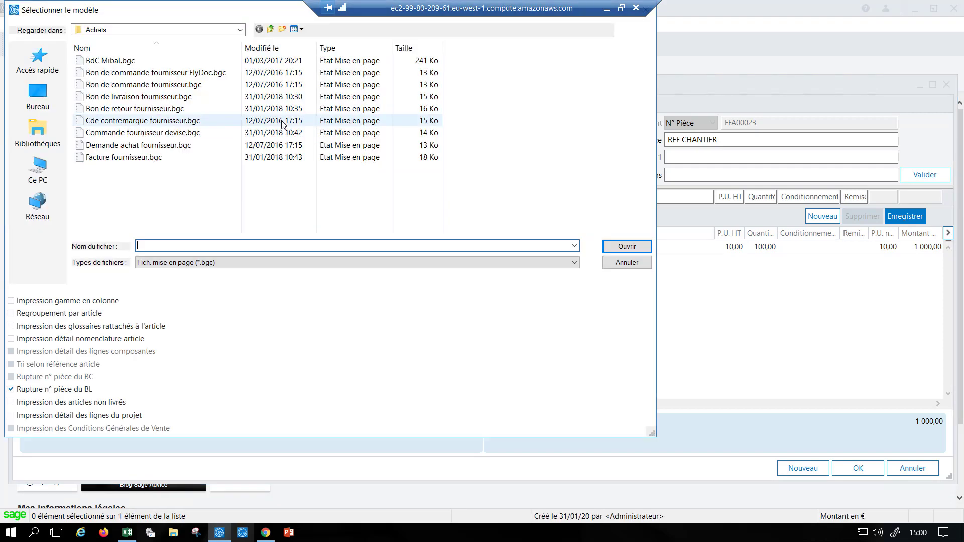
pyautogui.doubleClick(165, 156)
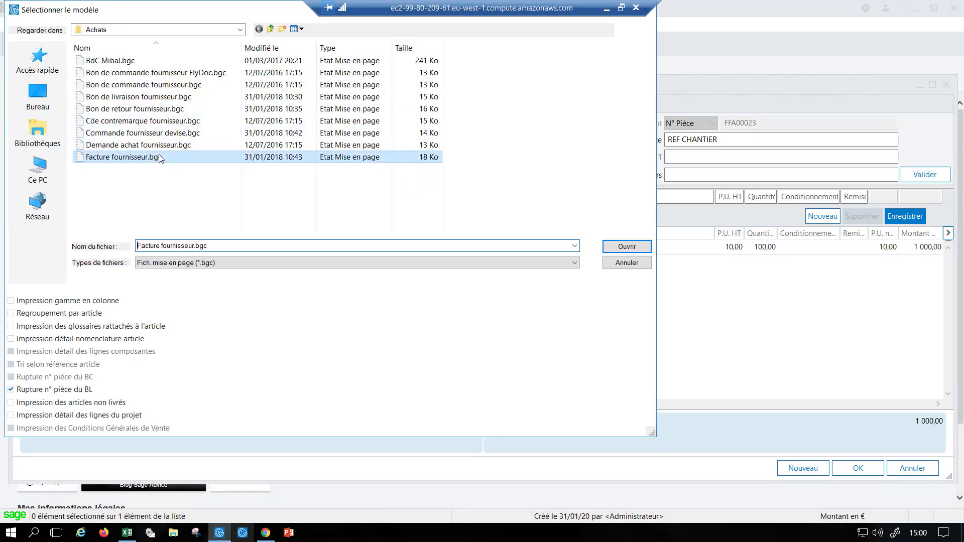
pyautogui.click(313, 349)
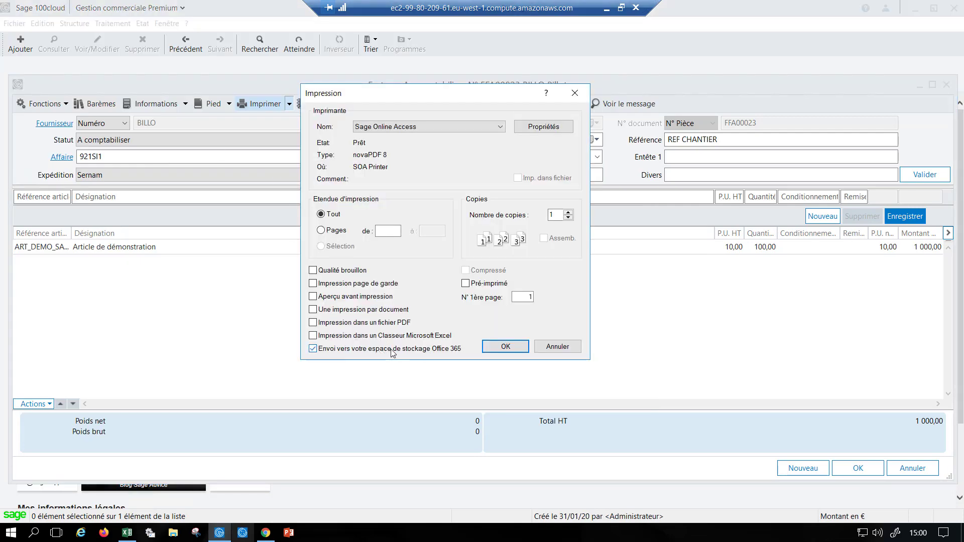
pyautogui.click(506, 348)
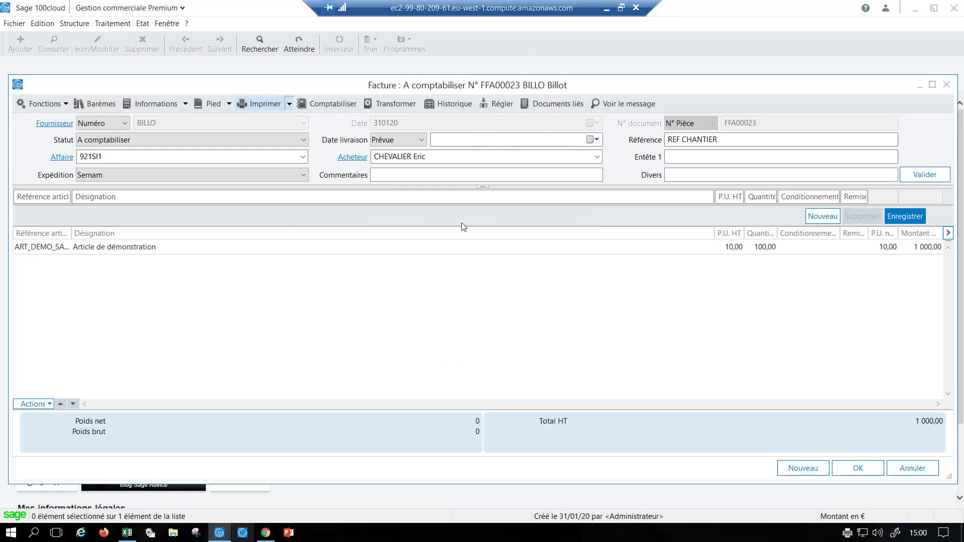
# Switch to SharePoint in the browser and open the invoice PDF under Fournisseurs, BILLO, Documents achats, 202001, Facture_FFA00023
pyautogui.click(265, 532)
pyautogui.click(223, 285)
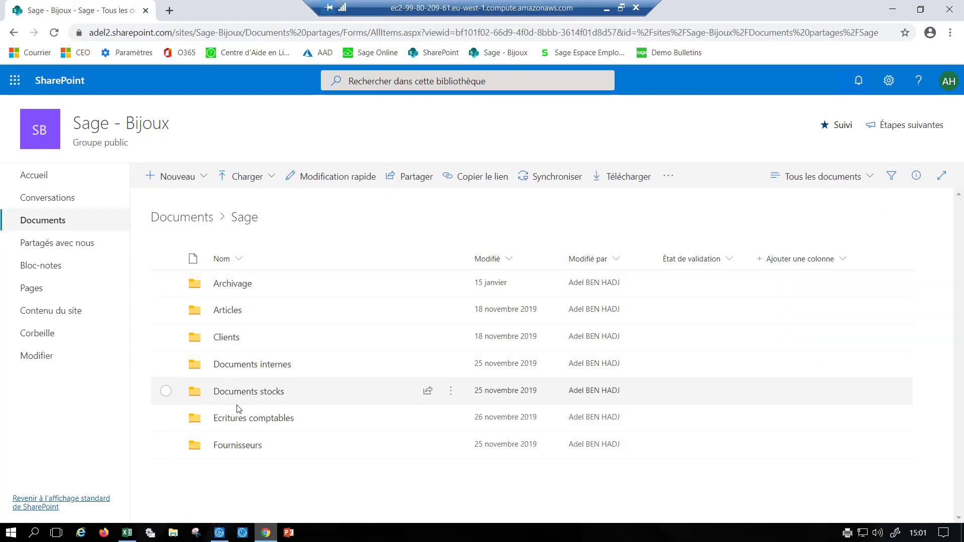
pyautogui.click(238, 446)
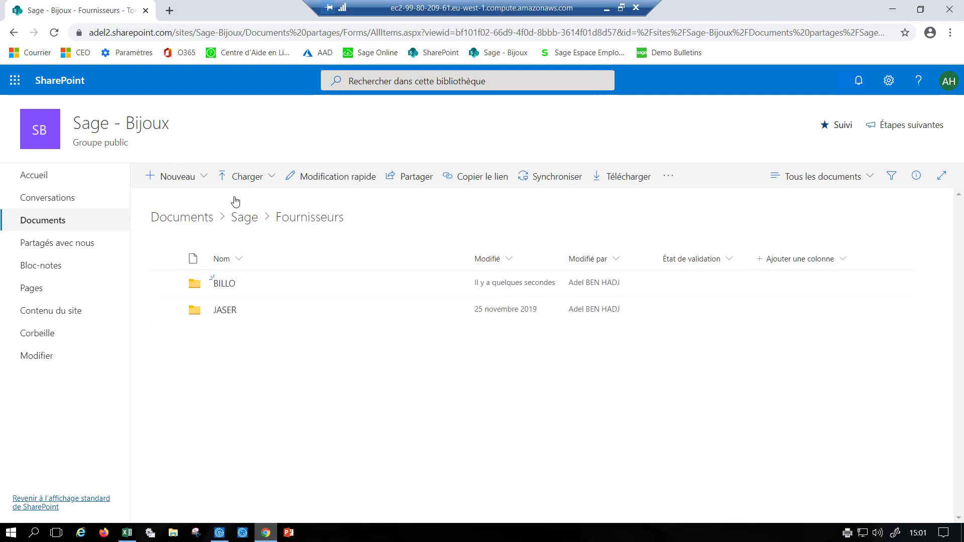
pyautogui.click(221, 285)
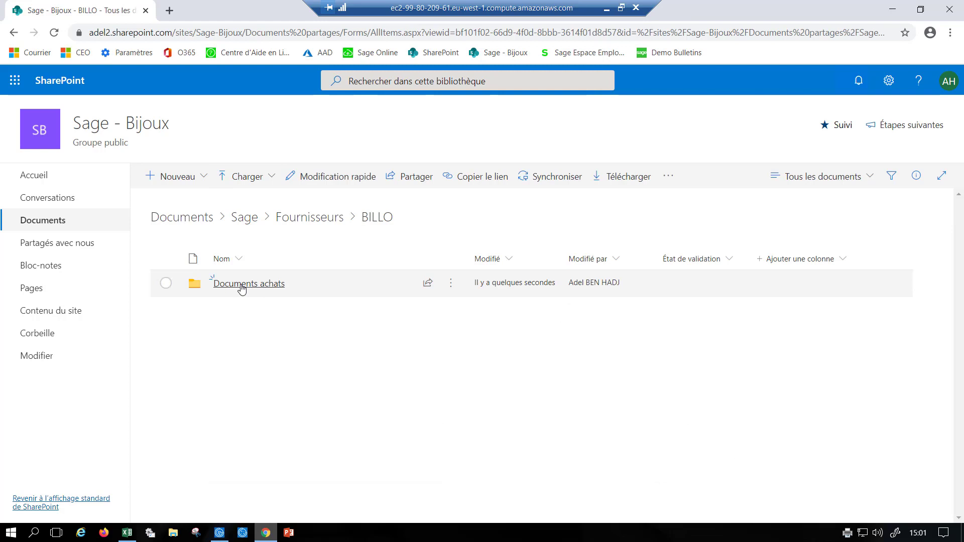
pyautogui.click(241, 288)
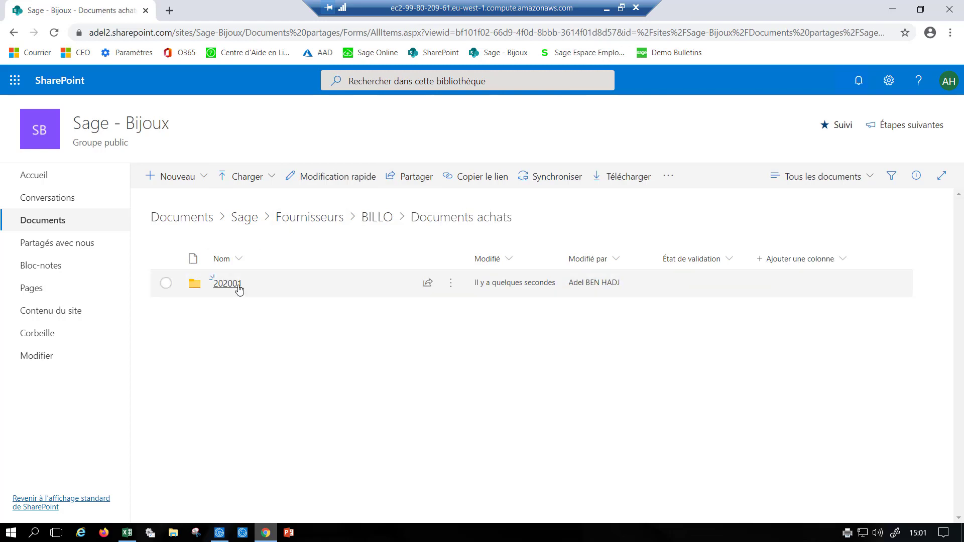
pyautogui.click(239, 289)
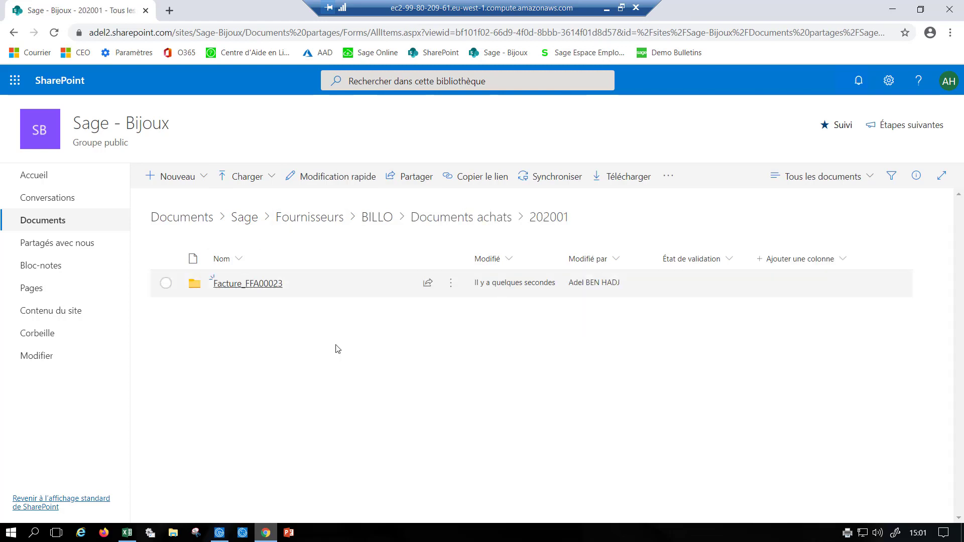
pyautogui.click(228, 284)
pyautogui.click(259, 290)
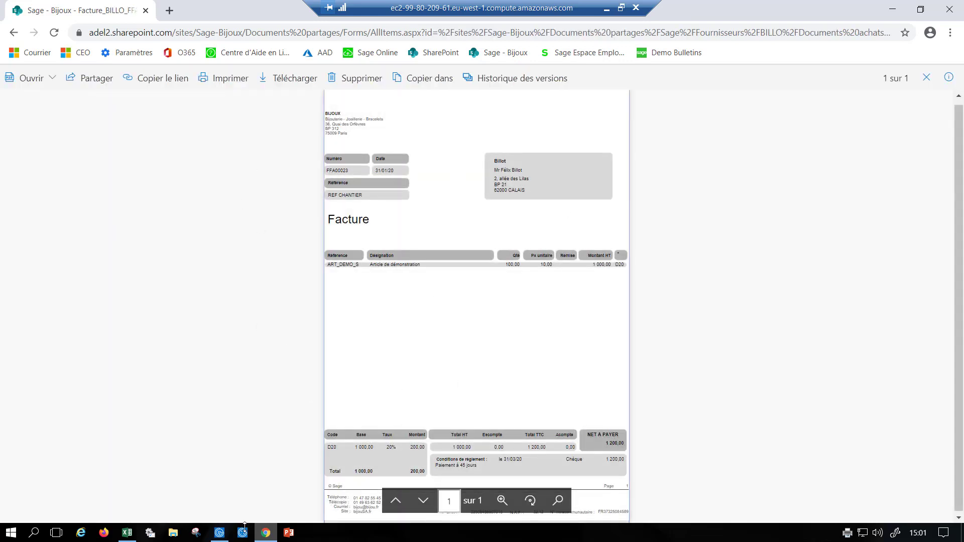
# Switch back to Sage 100cloud, validate the invoice and open the list of purchase documents
pyautogui.click(220, 538)
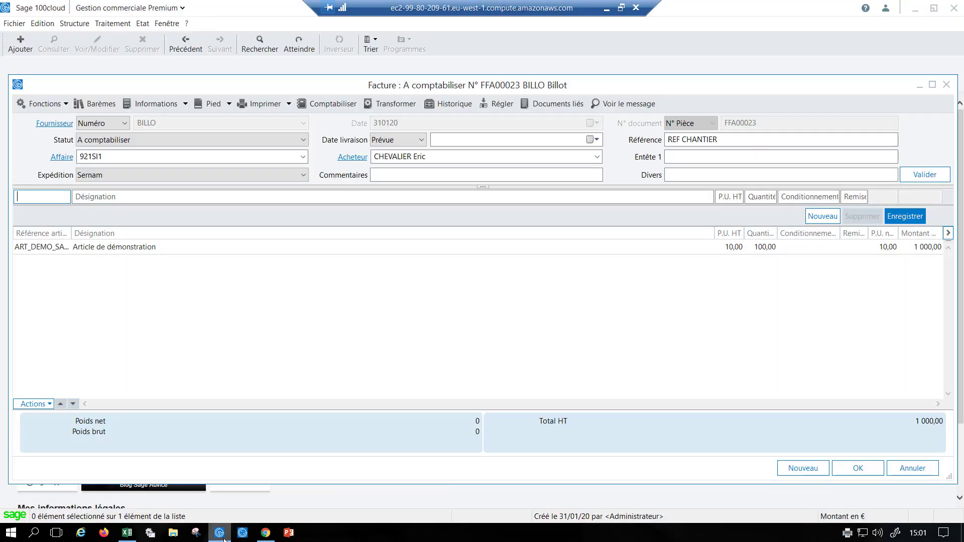
pyautogui.click(857, 468)
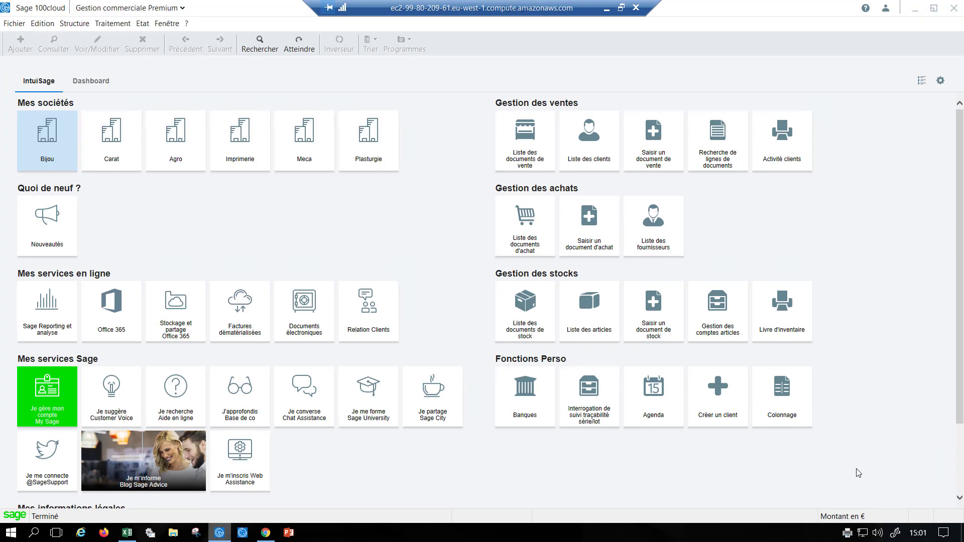
pyautogui.click(524, 246)
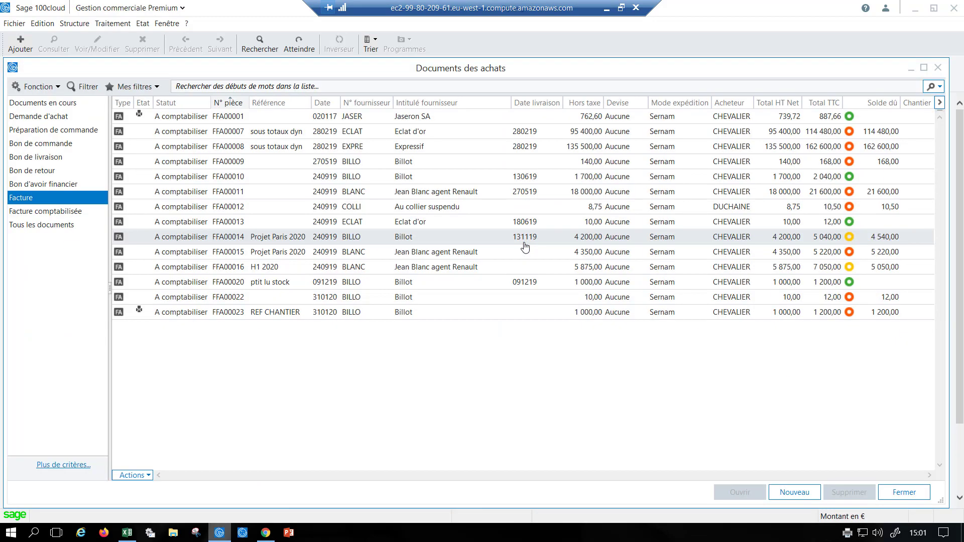
# Consult the purchase documents by type: Demande d'achat, Bon de commande and Facture
pyautogui.click(28, 120)
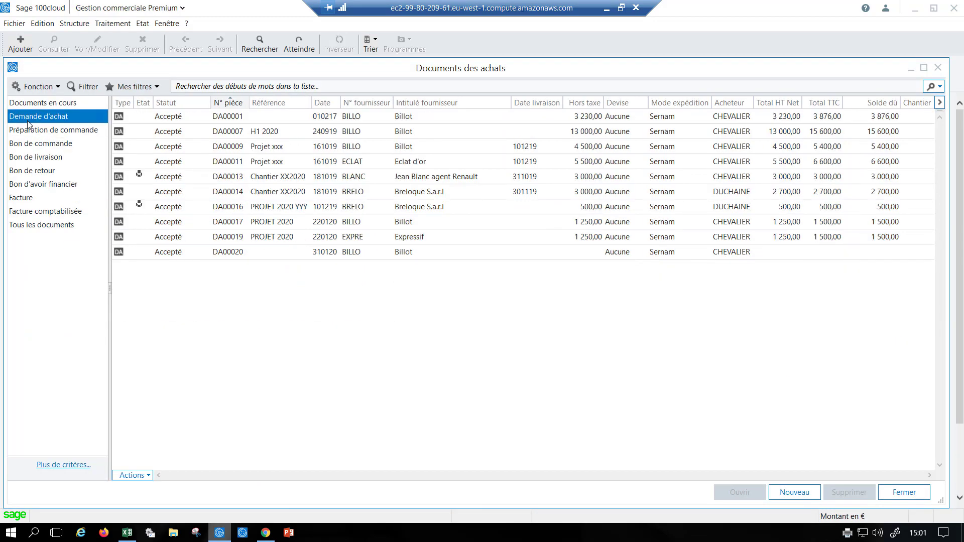
pyautogui.click(33, 145)
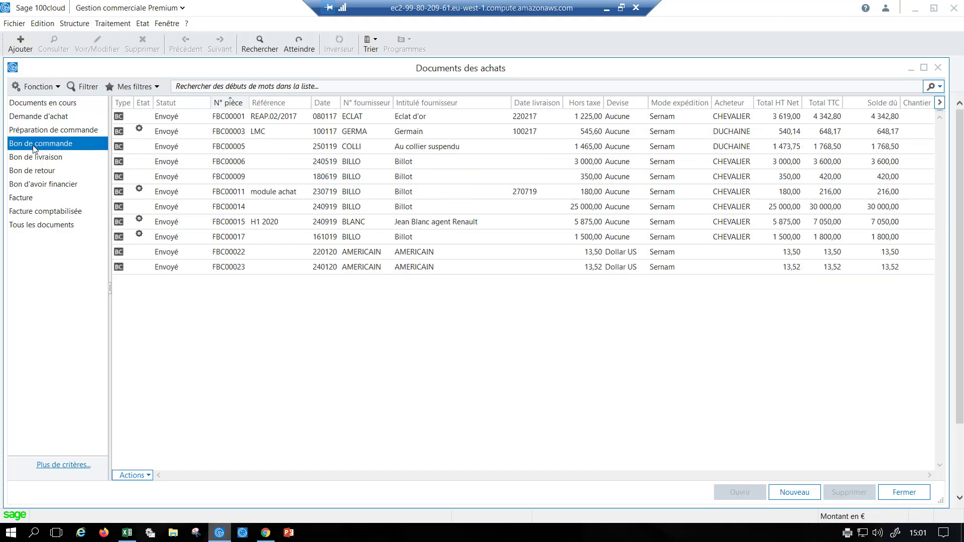
pyautogui.click(35, 198)
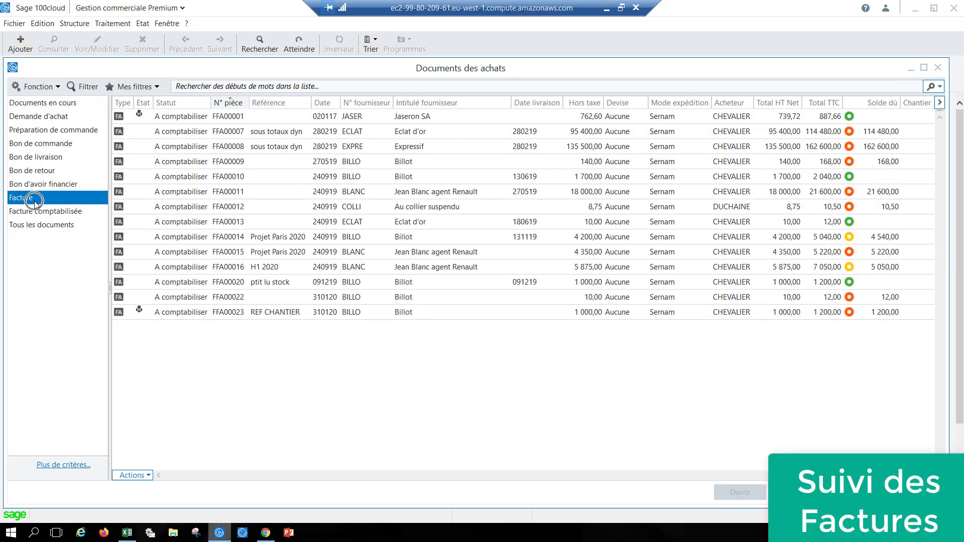
# Group the invoice list by supplier number (N° fournisseur)
pyautogui.click(355, 185)
pyautogui.rightClick(355, 185)
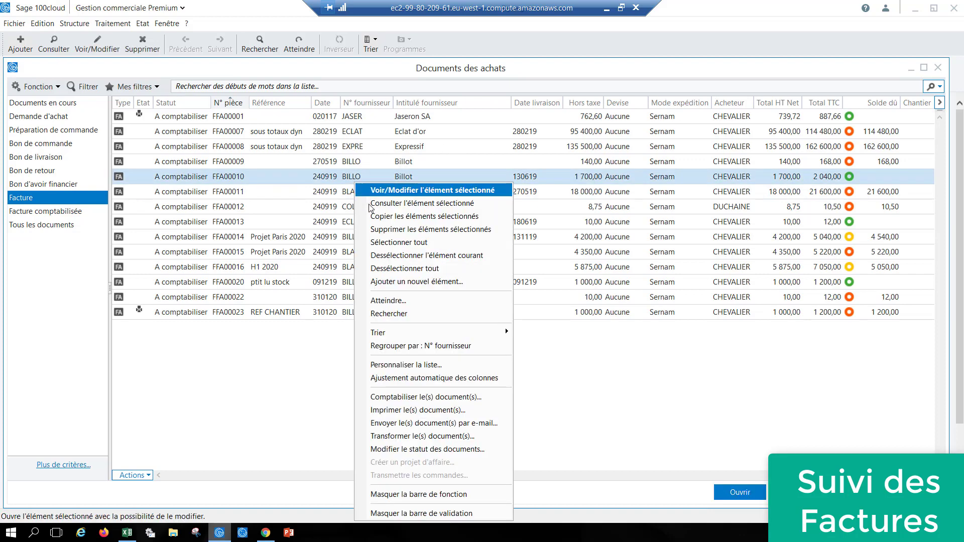
pyautogui.click(402, 345)
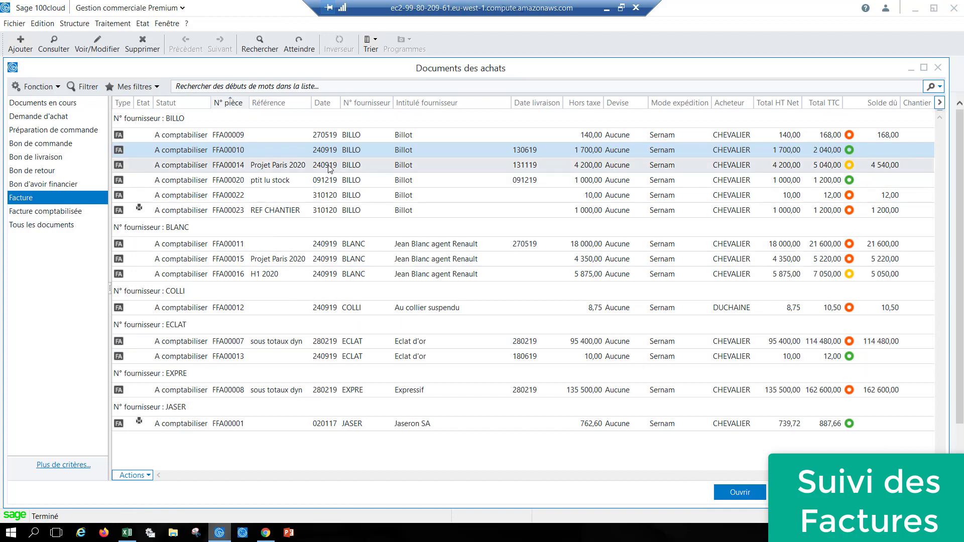
pyautogui.press('ctrl')
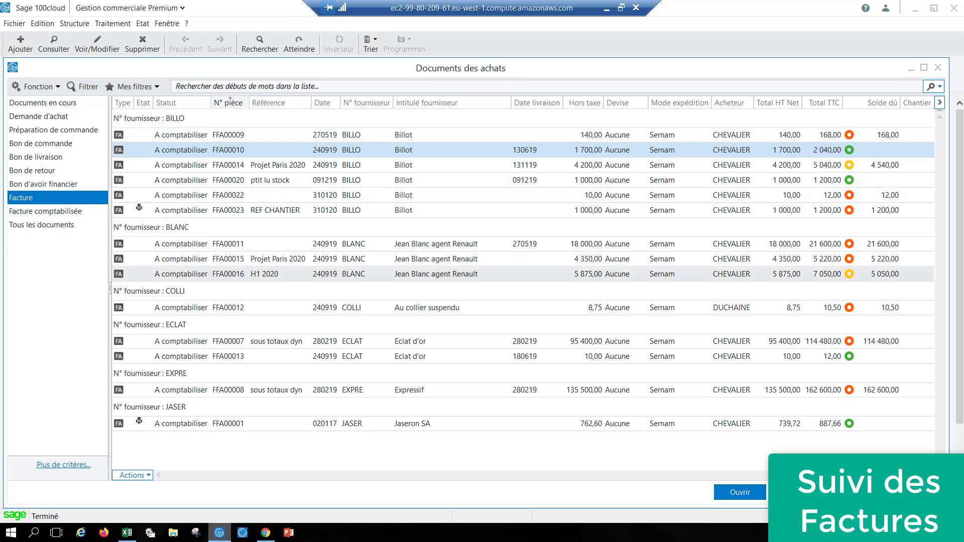
pyautogui.press('ctrl')
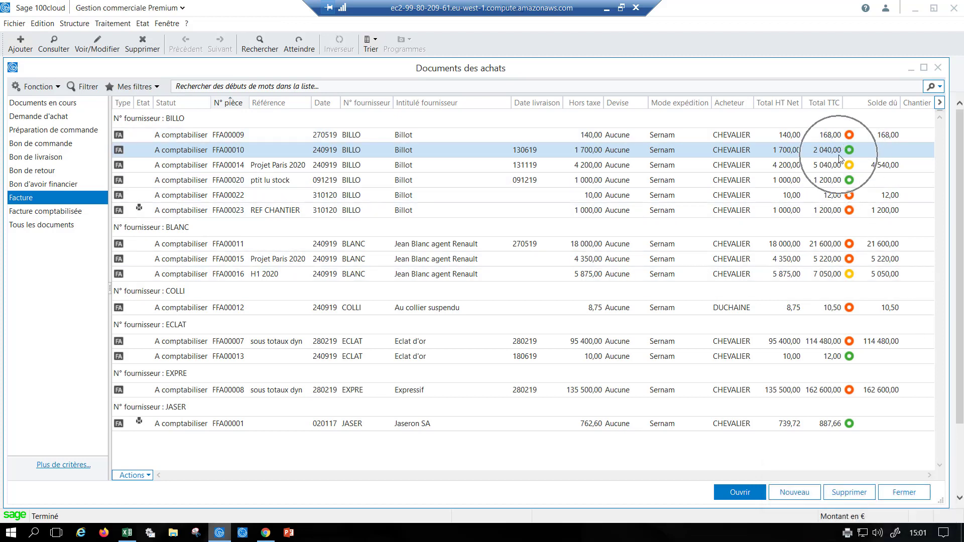
pyautogui.press('ctrl')
pyautogui.press('ctrl')
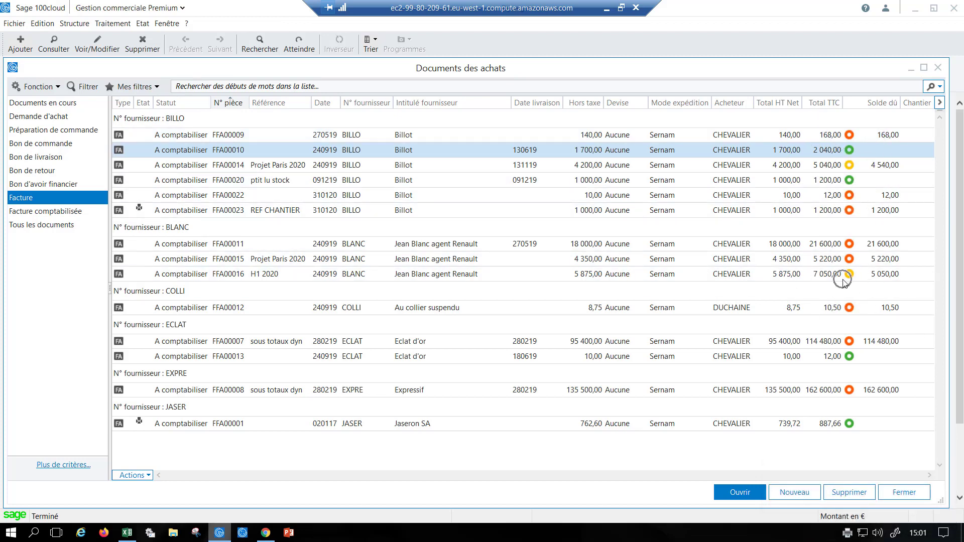
pyautogui.press('ctrl')
pyautogui.press('ctrl')
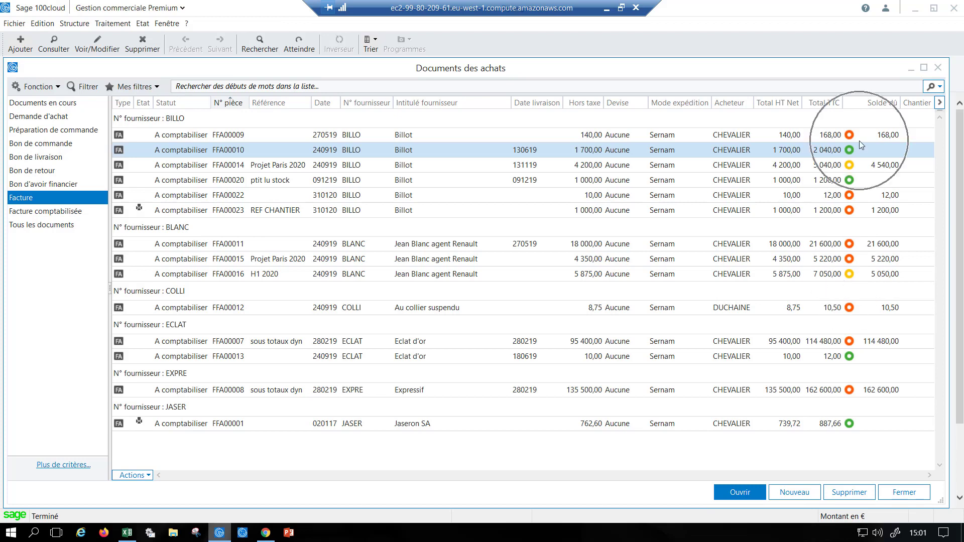
pyautogui.press('ctrl')
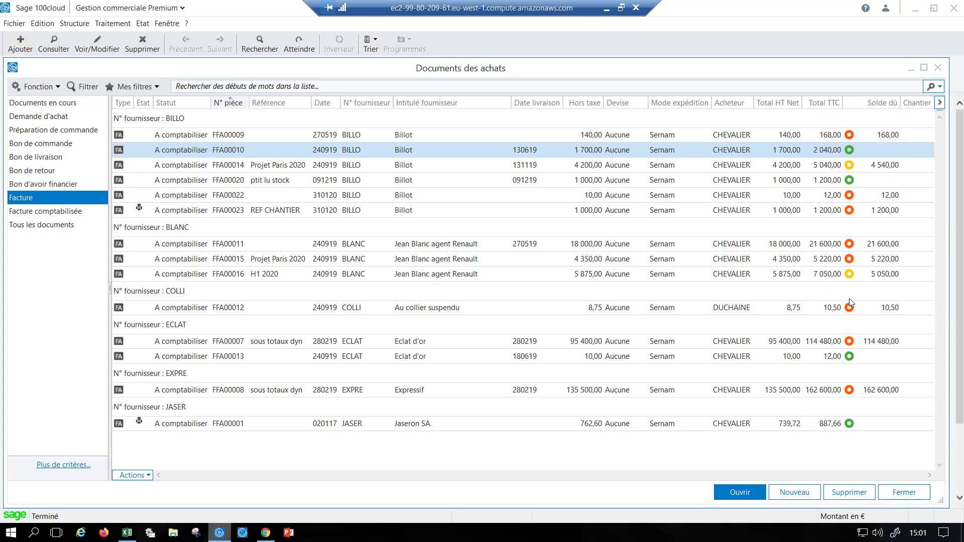
# Copy the supplier invoices from the first BILLO line through the COLLI line and paste them into the Excel sheet at A1
pyautogui.click(355, 136)
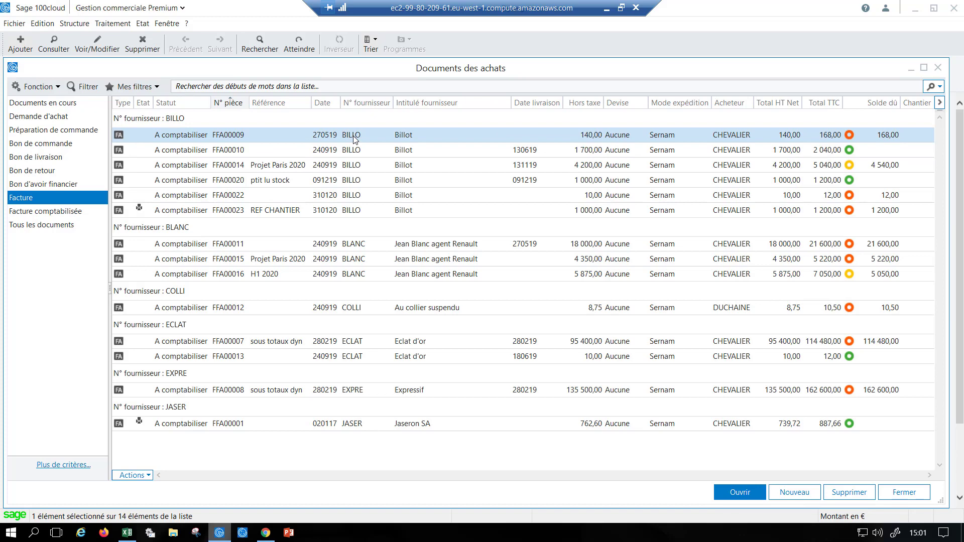
pyautogui.keyDown('shift'); pyautogui.click(365, 308); pyautogui.keyUp('shift')
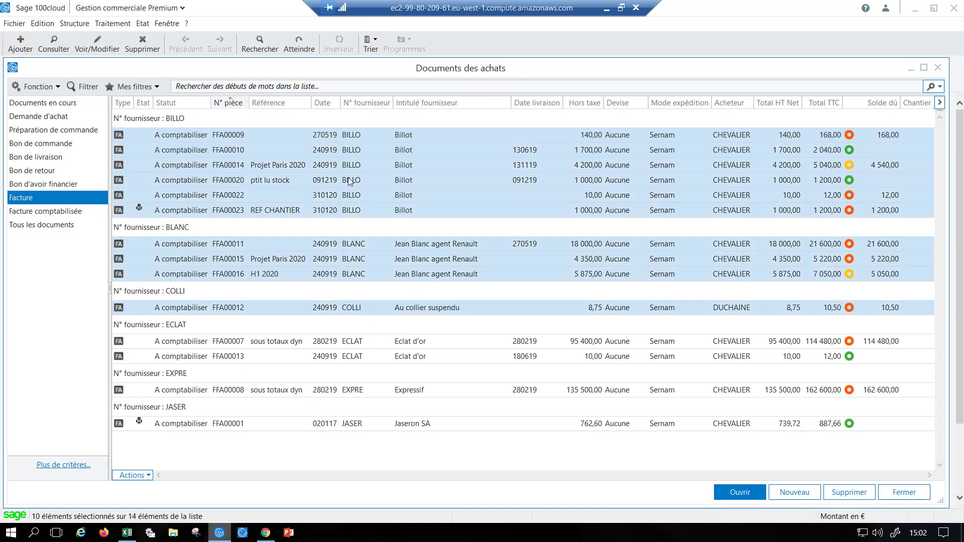
pyautogui.rightClick(350, 182)
pyautogui.click(364, 203)
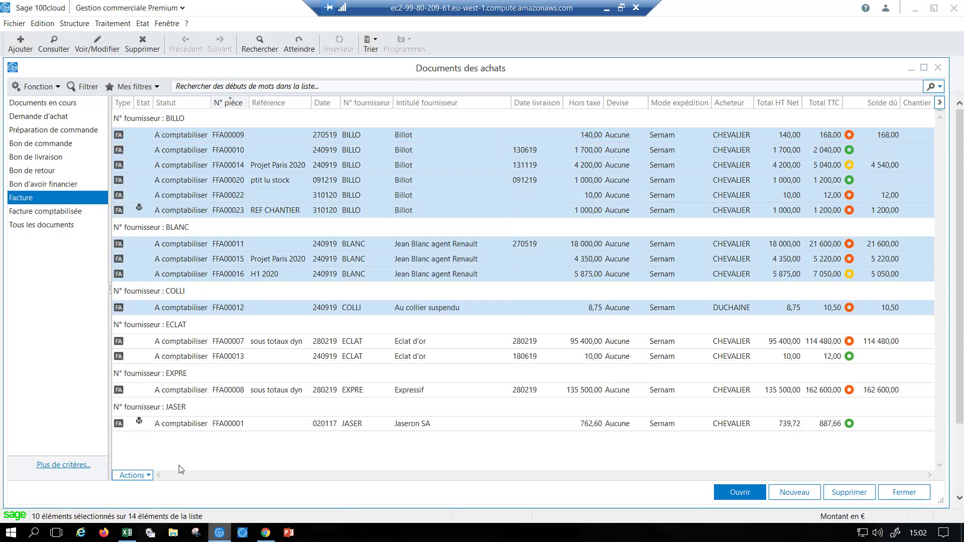
pyautogui.click(128, 533)
pyautogui.hotkey('ctrl', 'v')
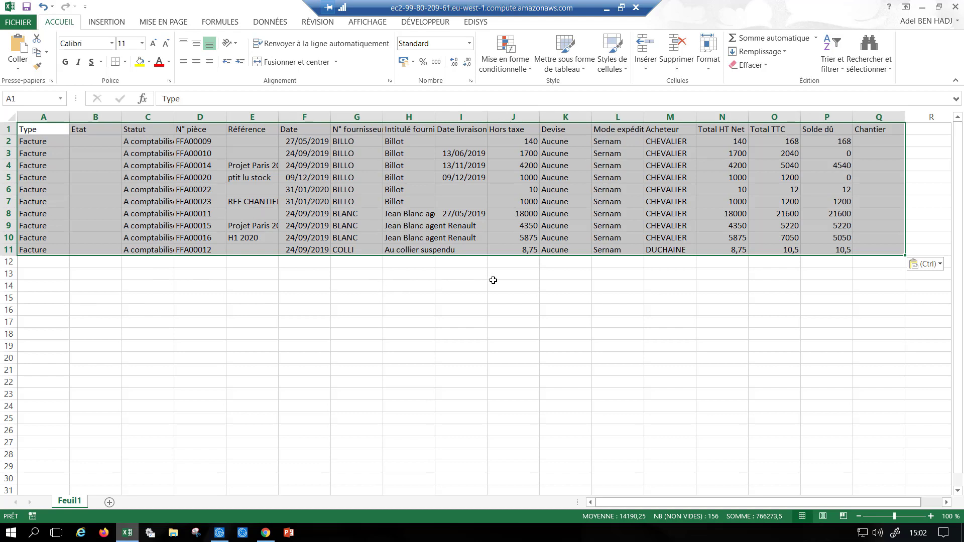
# Switch back to Sage 100cloud, close the purchase documents and list the supplier orders for reception with the type Réception multiple
pyautogui.click(221, 538)
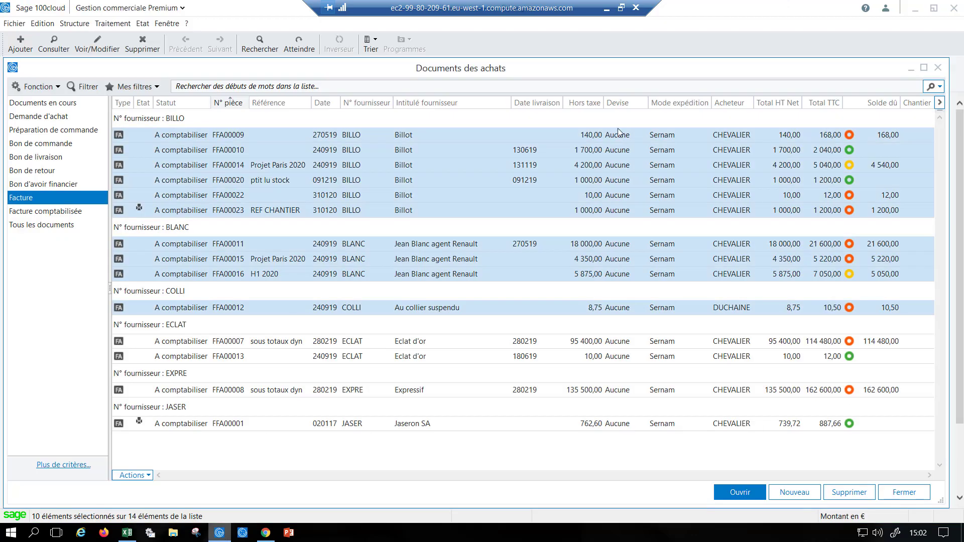
pyautogui.press('Escape')
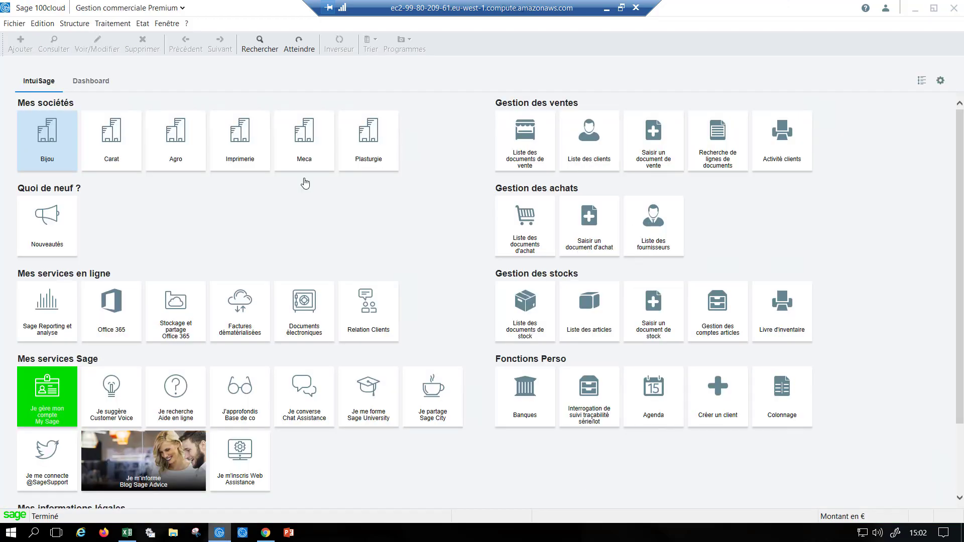
pyautogui.click(112, 23)
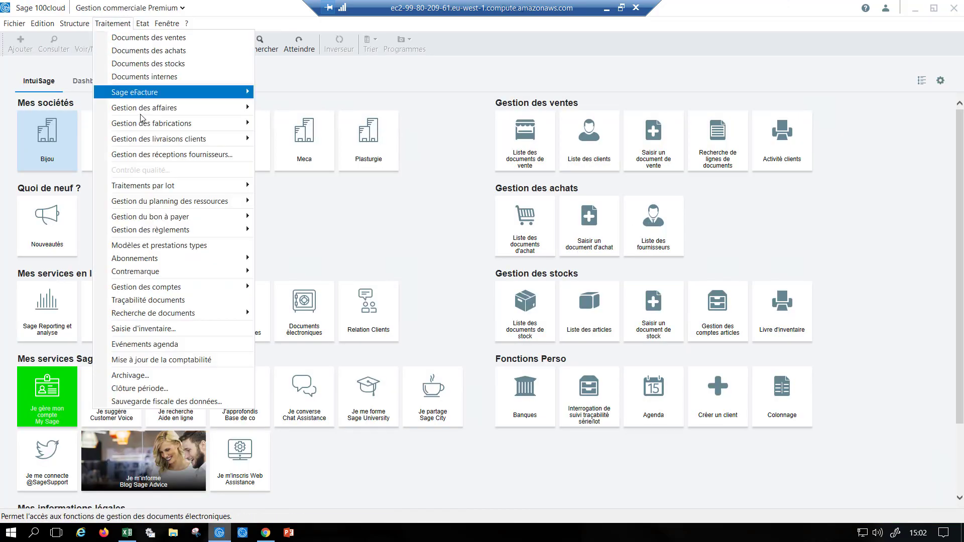
pyautogui.moveTo(149, 141)
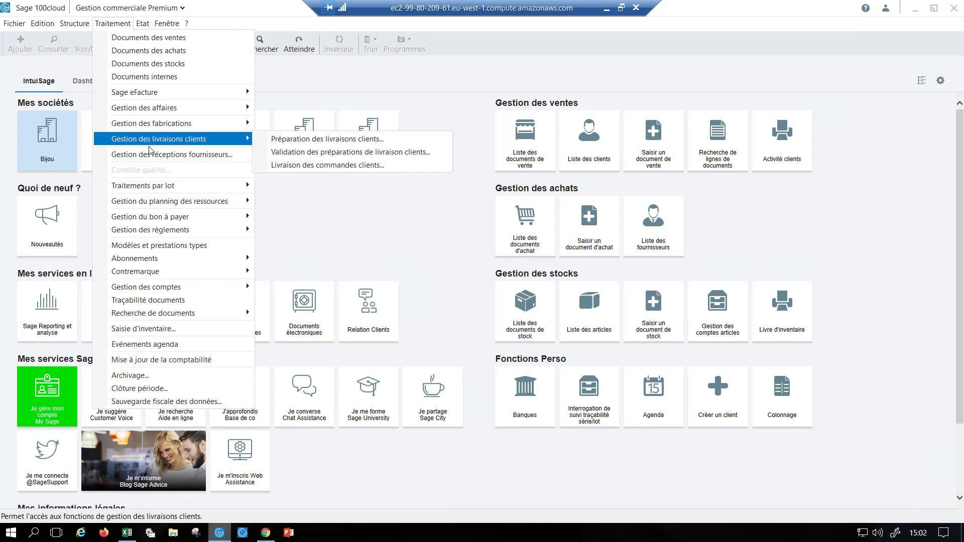
pyautogui.click(153, 154)
pyautogui.click(428, 139)
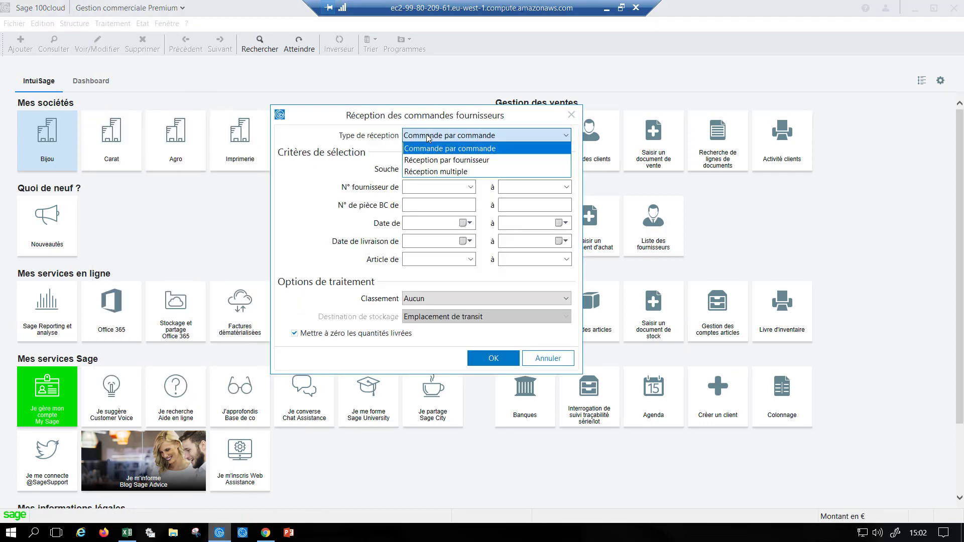
pyautogui.click(431, 174)
pyautogui.moveTo(436, 121); pyautogui.dragTo(449, 121)
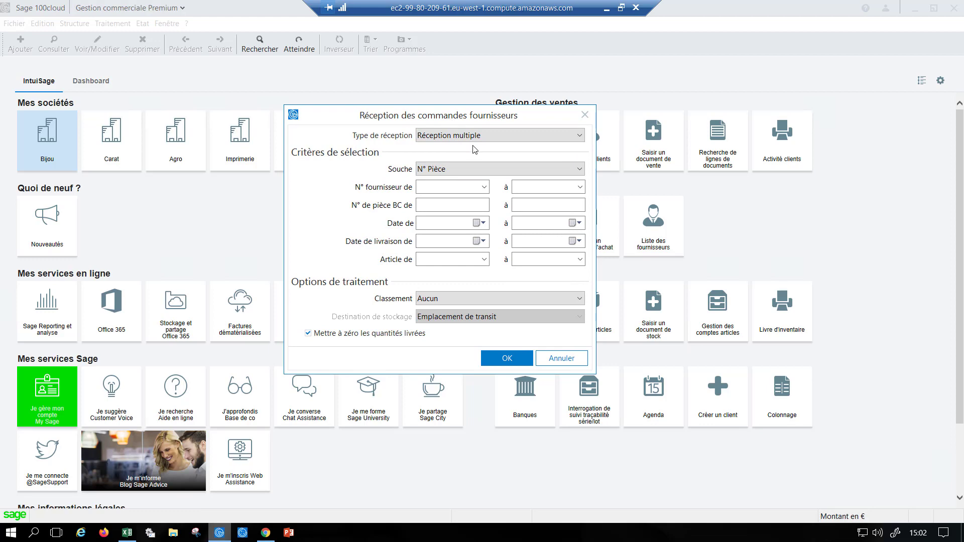
pyautogui.click(506, 358)
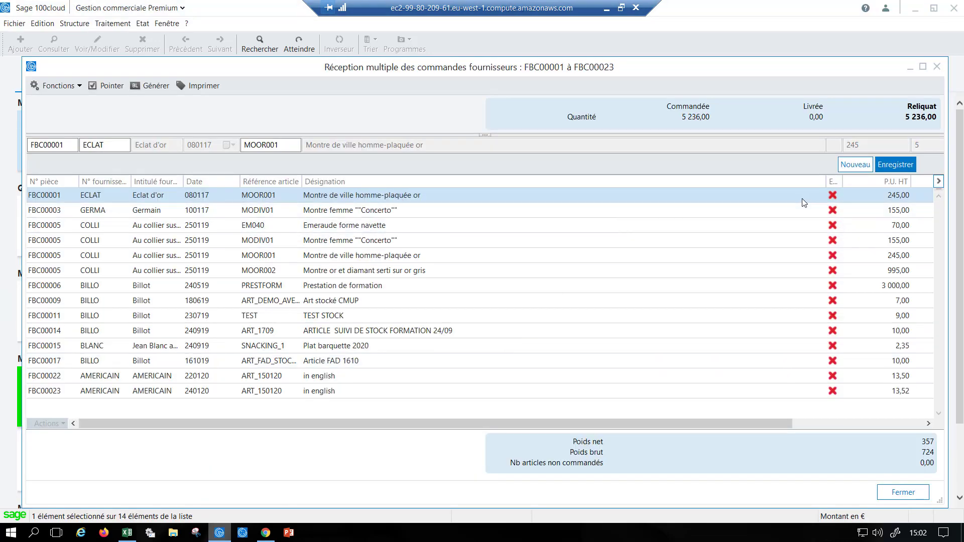
# Add the EM040, PRESTFORM, TEST and Article FAD 1610 order lines to the selected first line, then close the multiple reception window
pyautogui.keyDown('ctrl'); pyautogui.click(799, 224); pyautogui.keyUp('ctrl')
pyautogui.keyDown('ctrl'); pyautogui.click(775, 286); pyautogui.keyUp('ctrl')
pyautogui.keyDown('ctrl'); pyautogui.click(764, 317); pyautogui.keyUp('ctrl')
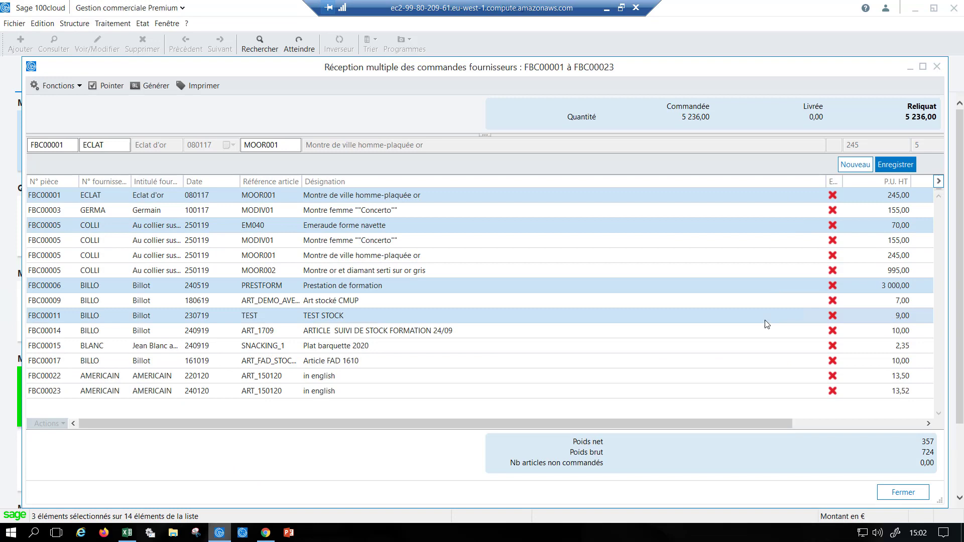
pyautogui.keyDown('ctrl'); pyautogui.click(760, 361); pyautogui.keyUp('ctrl')
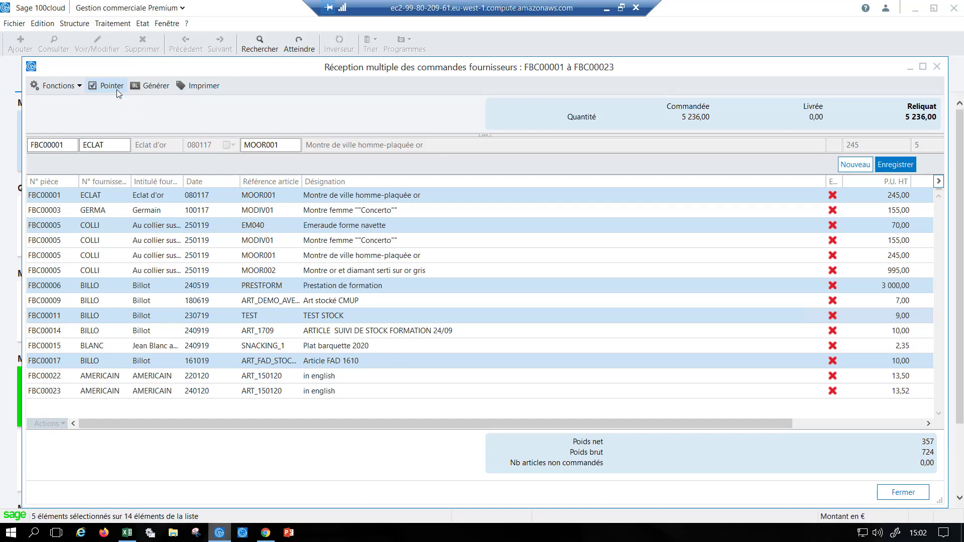
pyautogui.press('Escape')
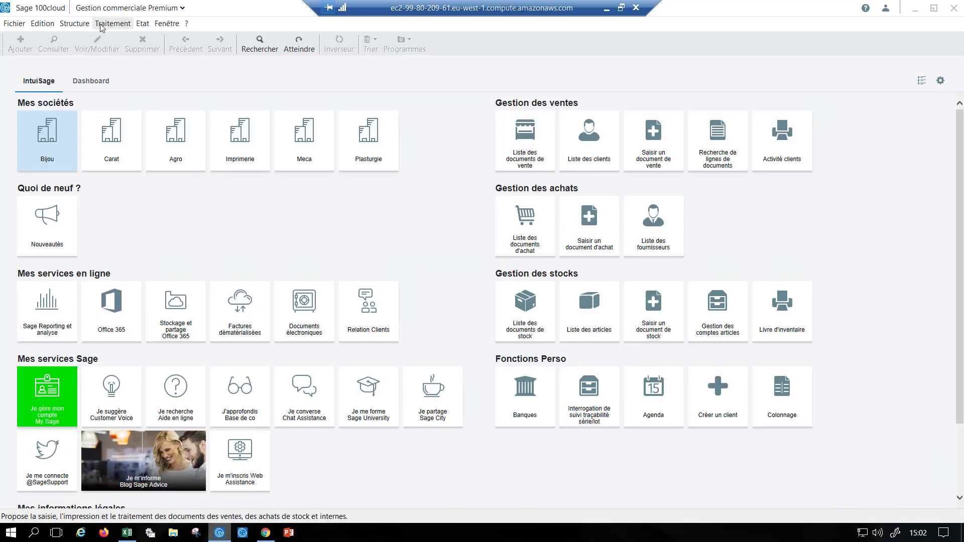
# Run the Réapprovisionnement batch process with the Rapide simplifié treatment, consult the supplier order proposal and close it
pyautogui.click(108, 24)
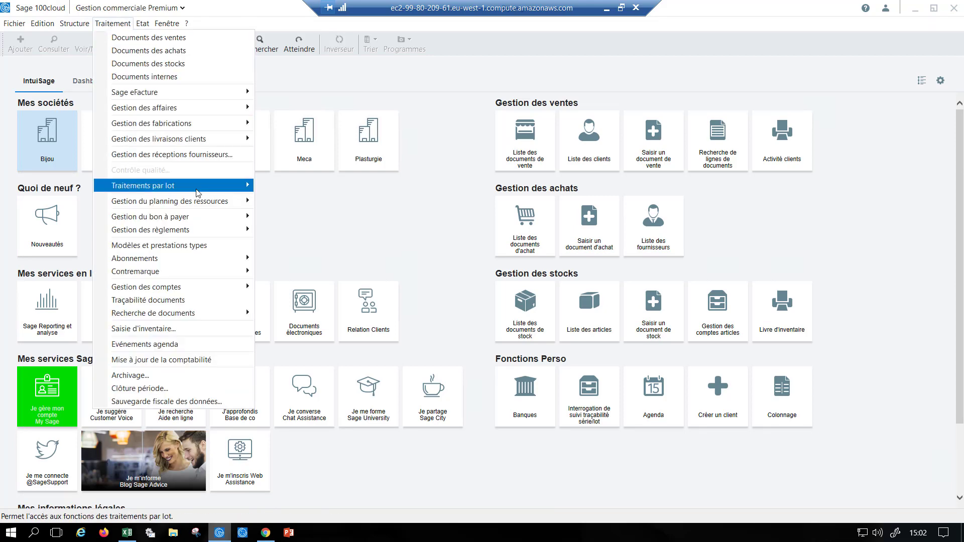
pyautogui.moveTo(197, 189)
pyautogui.click(330, 204)
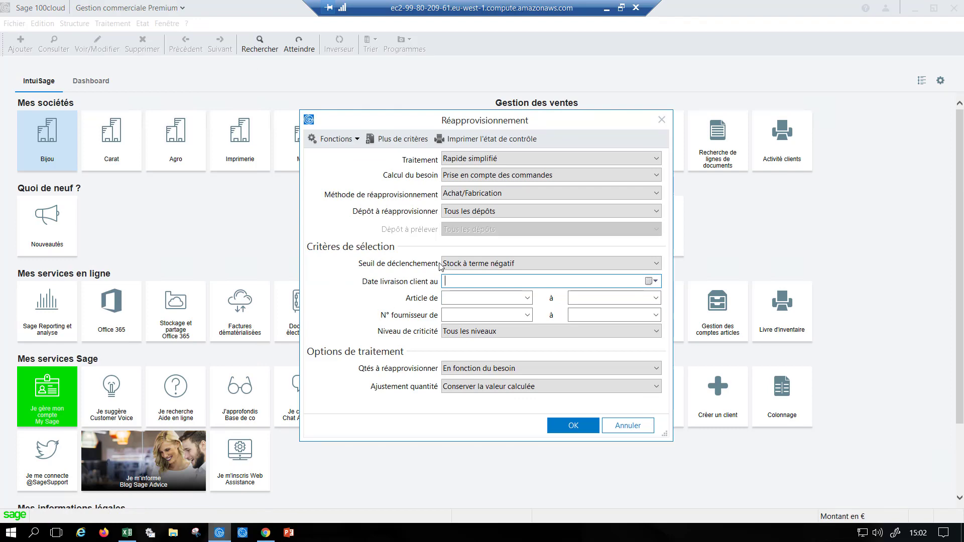
pyautogui.click(570, 432)
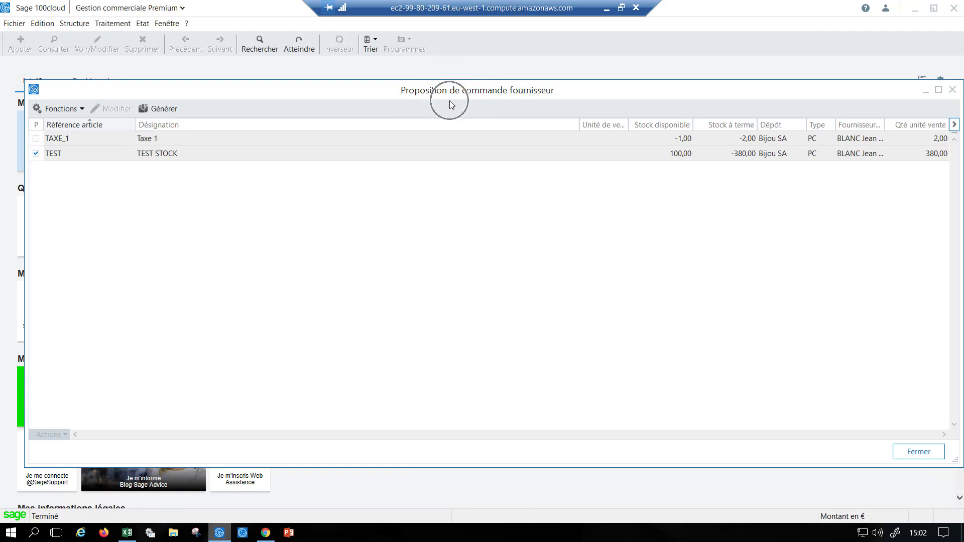
pyautogui.click(952, 90)
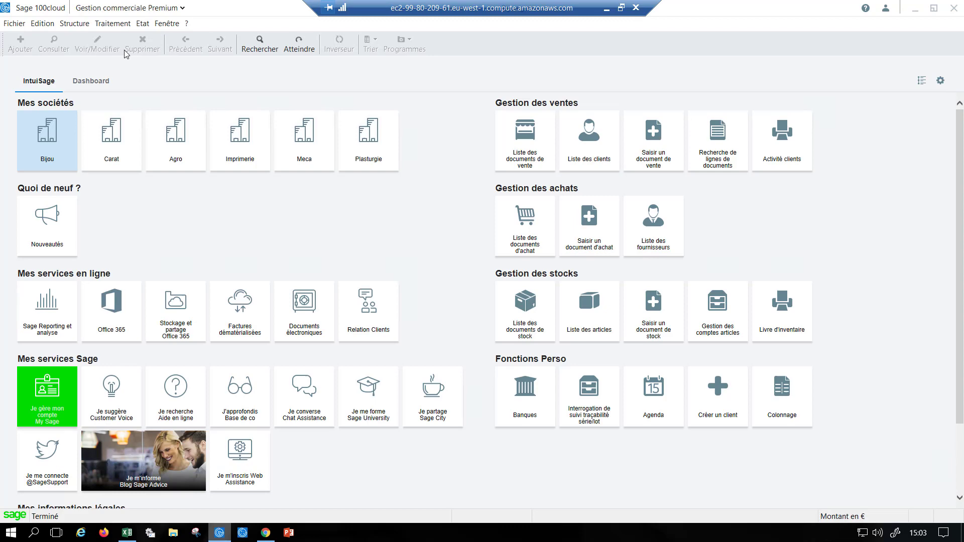
# Consult the generation criteria for Fournisseur contremarque documents and close the dialog without generating anything
pyautogui.click(113, 23)
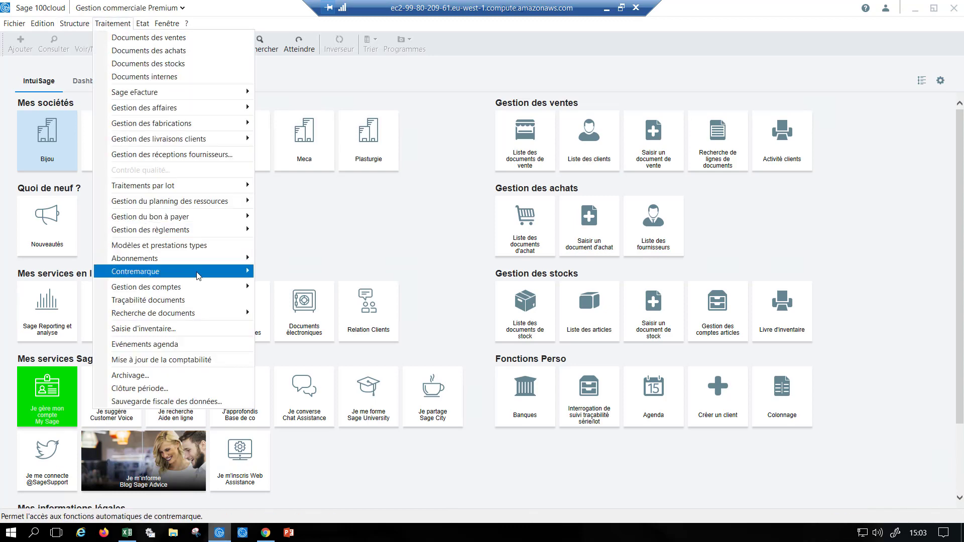
pyautogui.moveTo(199, 273)
pyautogui.click(321, 272)
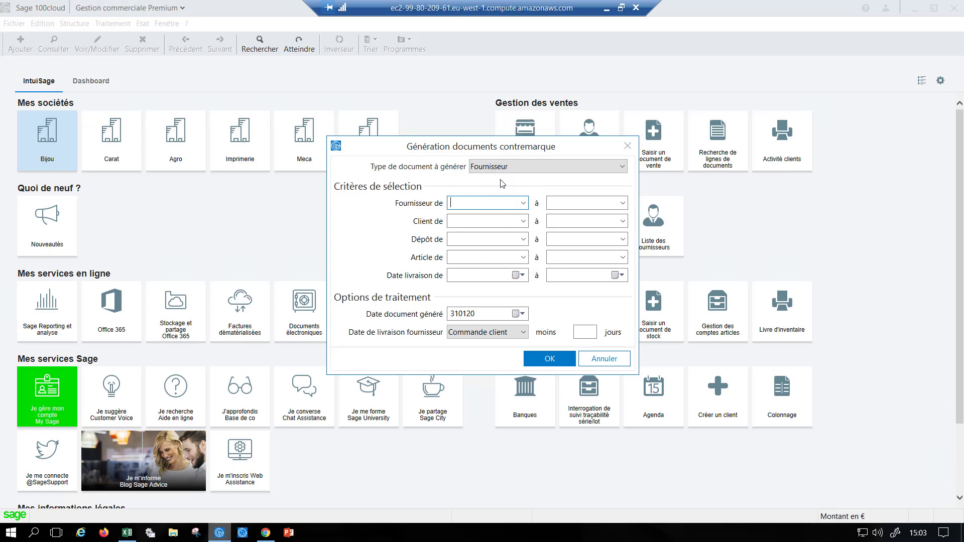
pyautogui.click(627, 146)
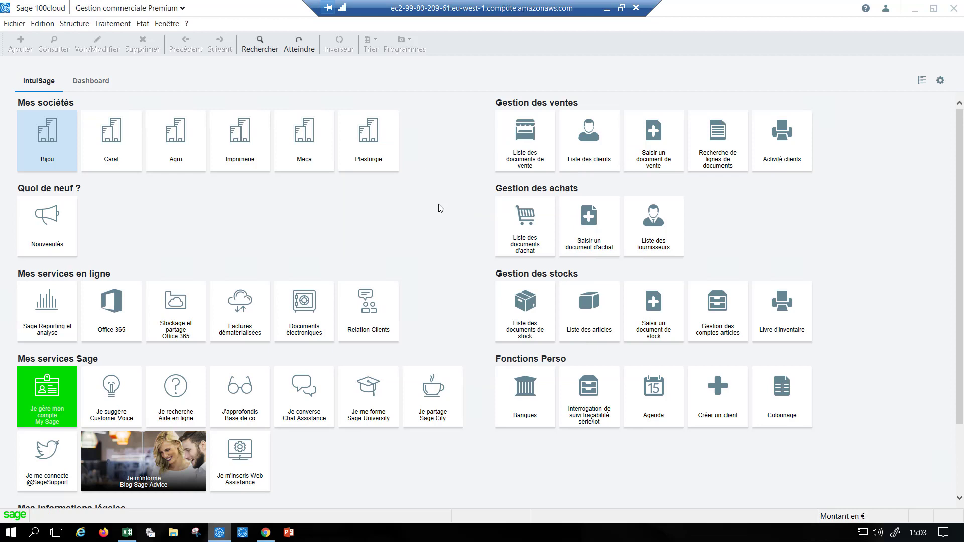